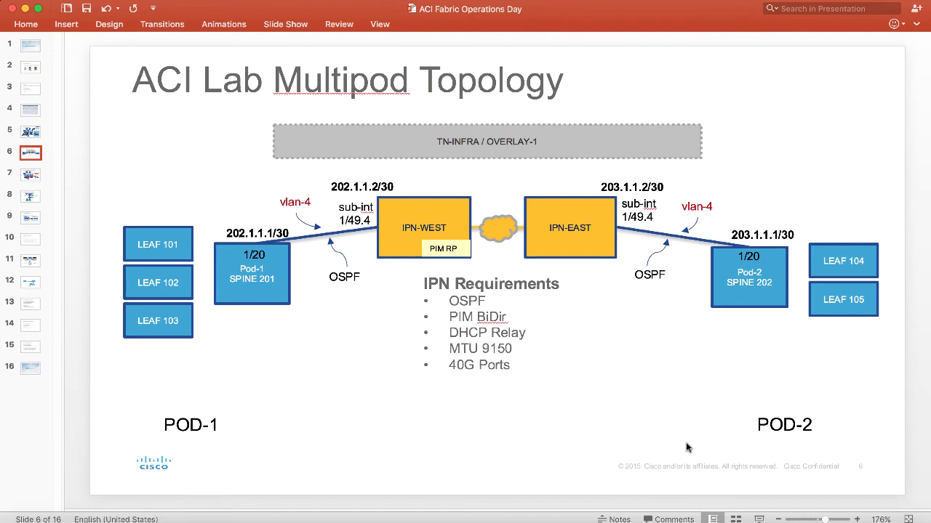
Step: Switch from the PowerPoint topology slide to the APIC Fabric Membership page in Chrome
click(151, 519)
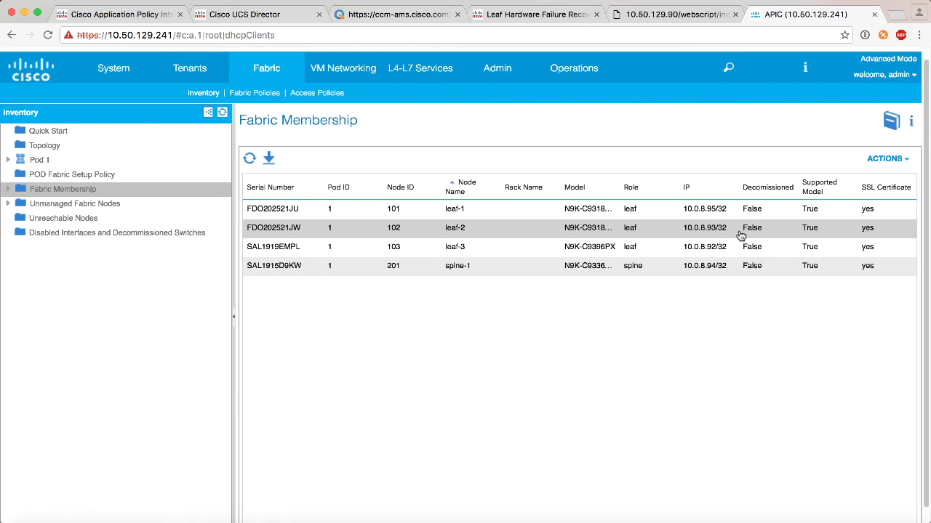
Step: Add pod 2 with TEP pool 10.1.0.0/16 through Setup PODs and submit it
click(78, 178)
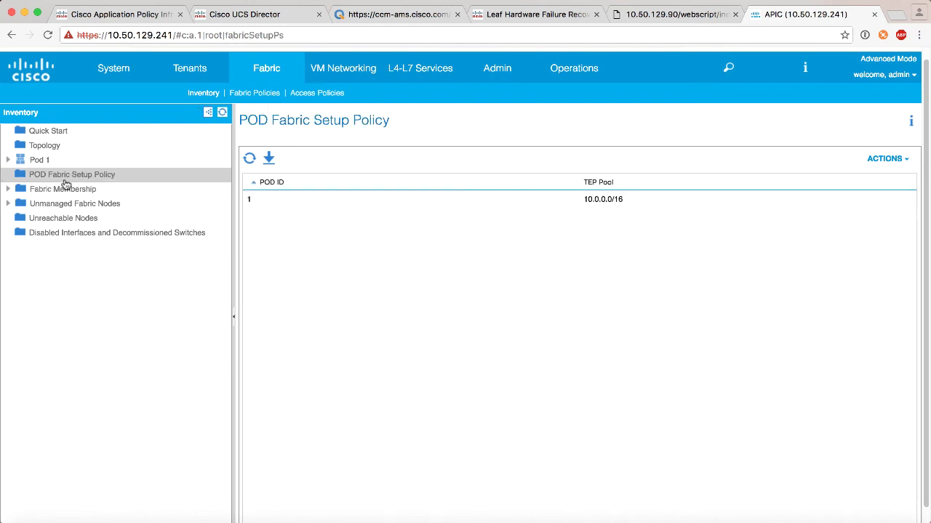
right_click(66, 182)
click(333, 245)
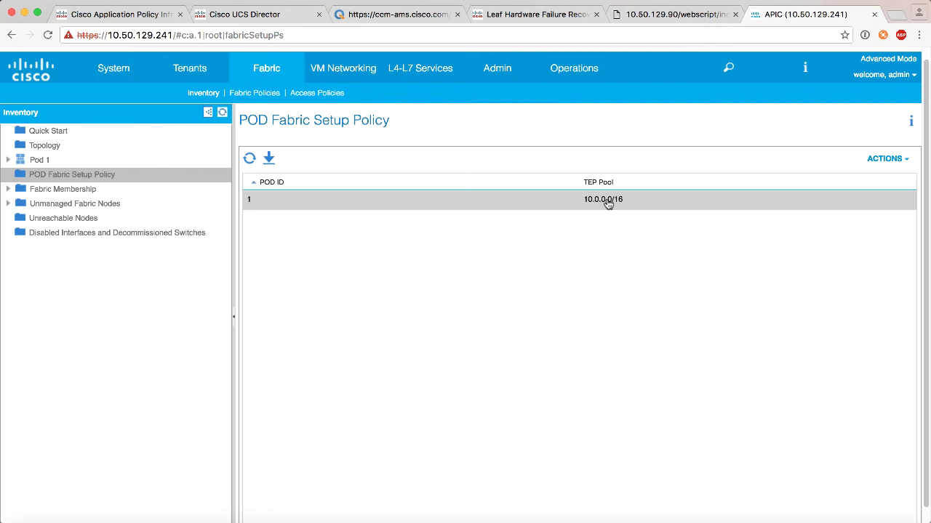
right_click(87, 178)
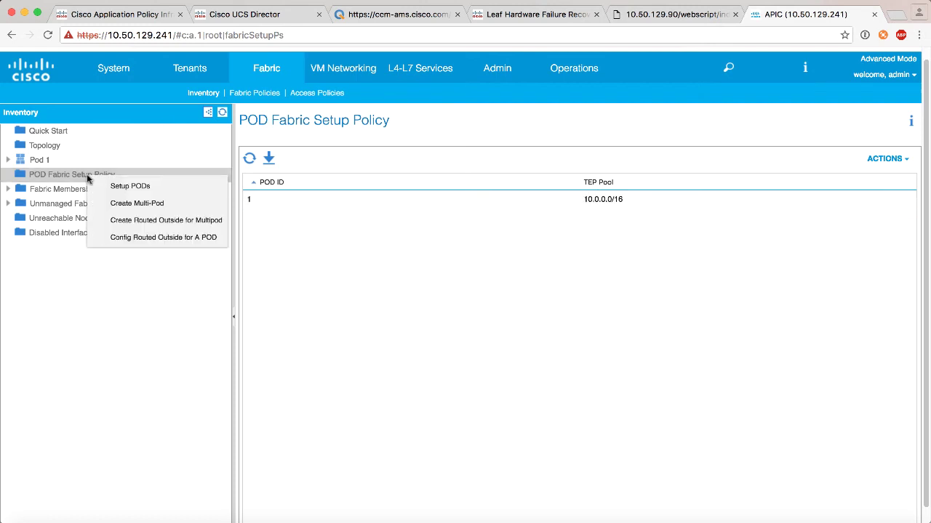
click(124, 187)
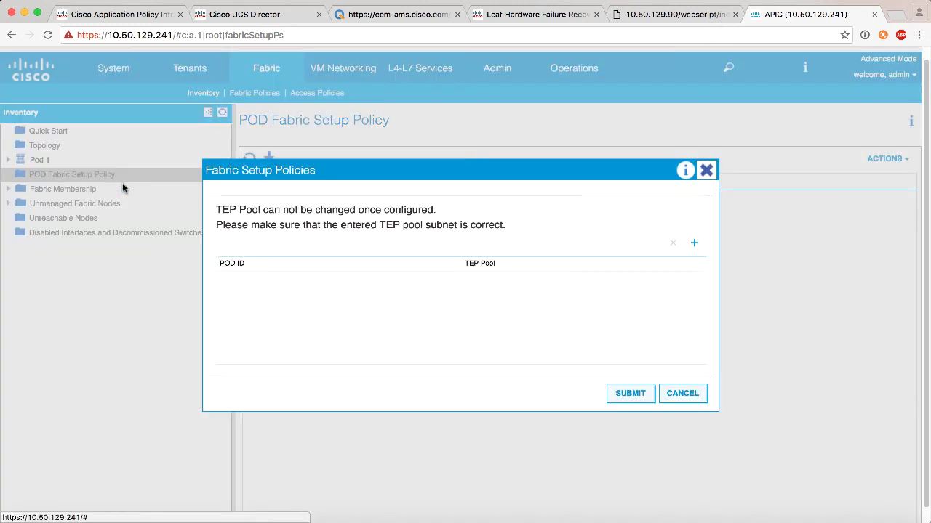
click(694, 243)
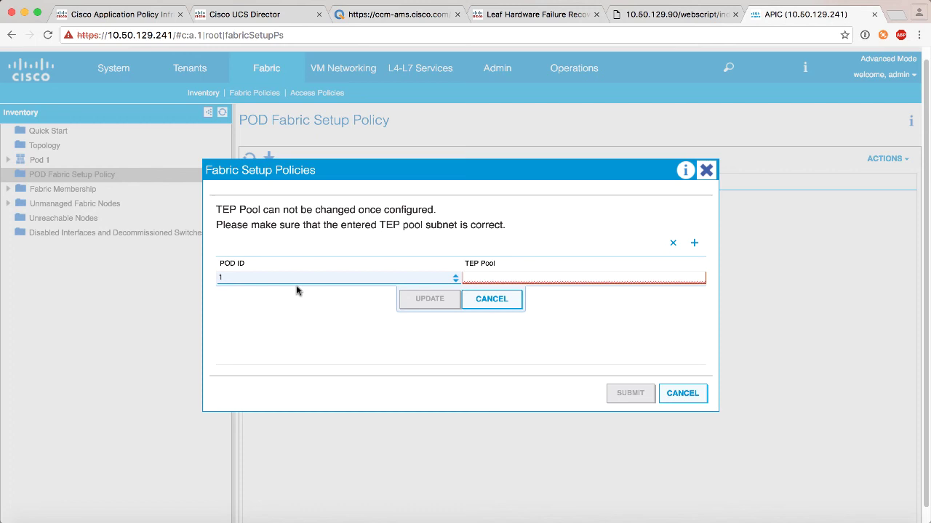
click(456, 276)
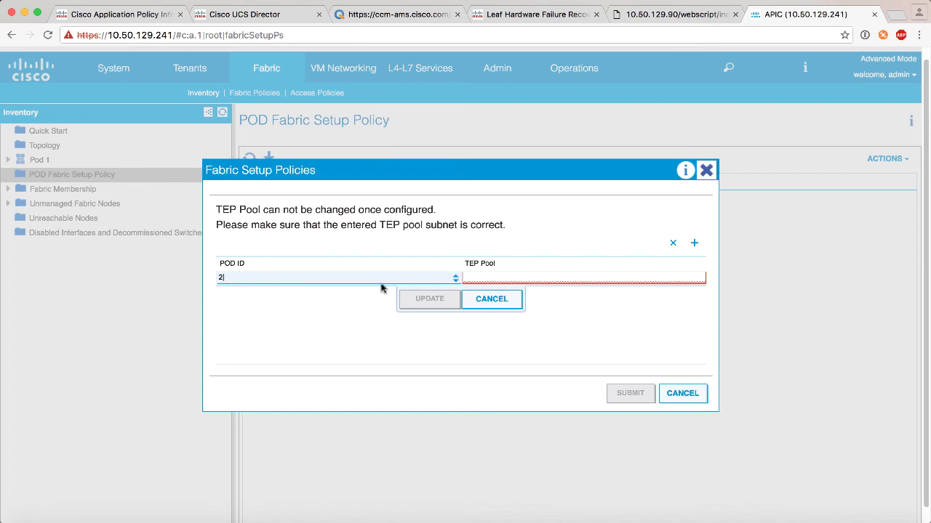
click(475, 276)
text(10.)
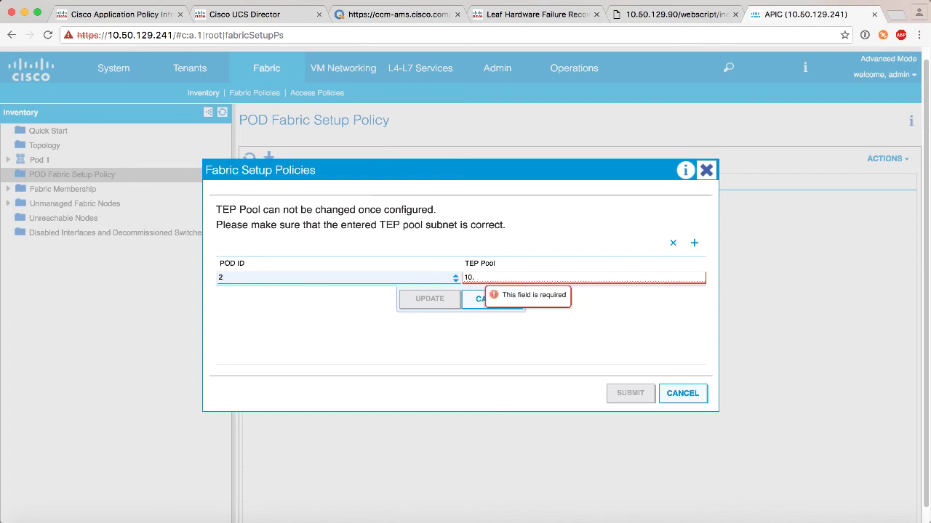
text(1.)
text(0.)
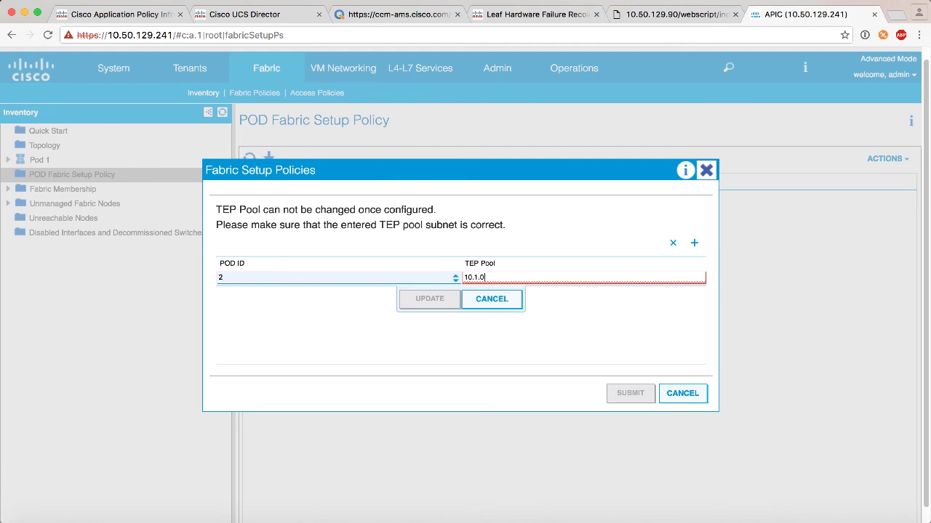
text(0/)
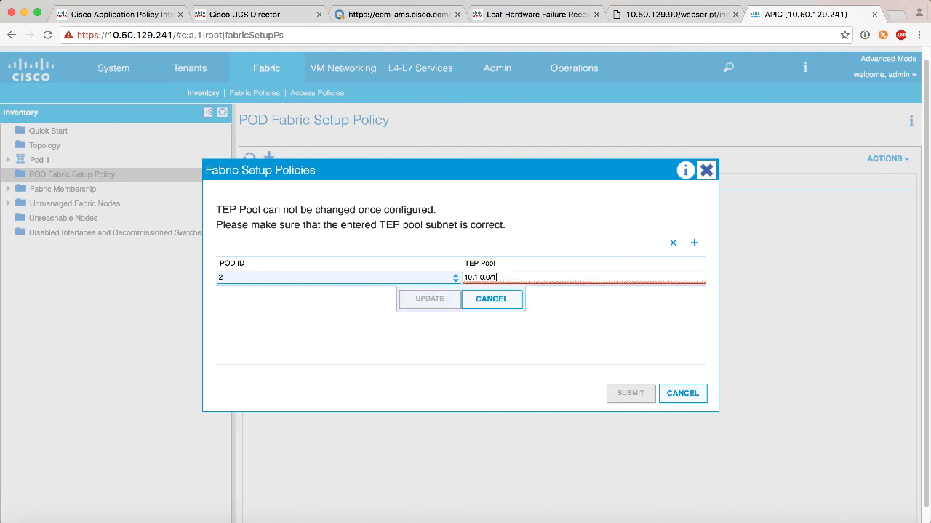
text(16)
click(436, 301)
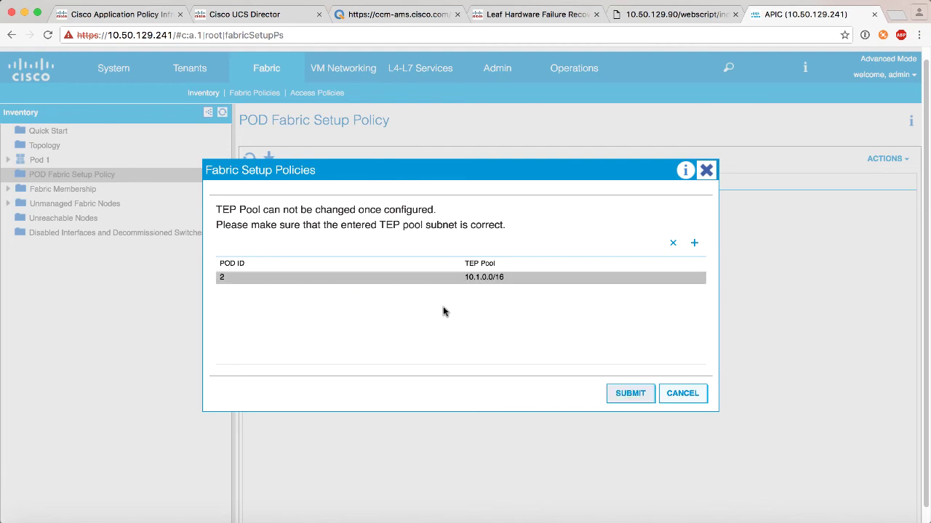
click(615, 395)
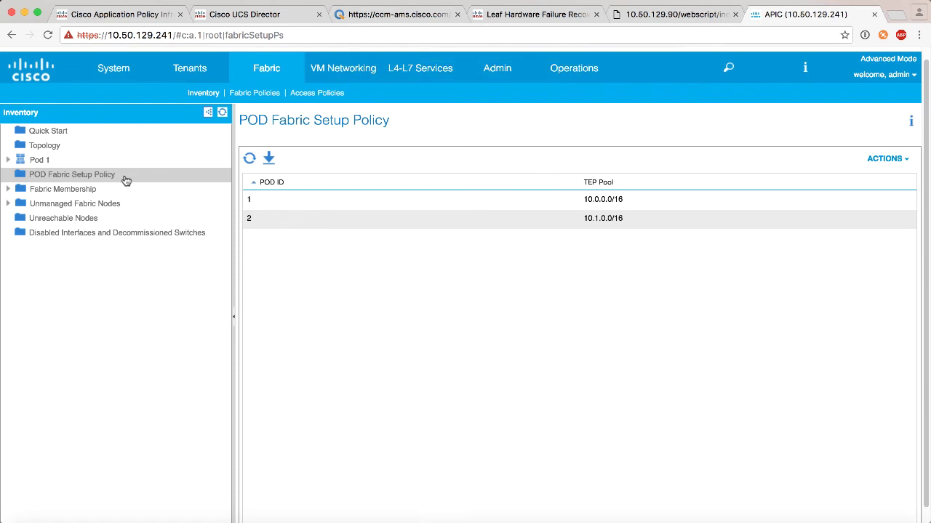
Step: Create a Multi-Pod configuration with community extended:as2-nn4:11:11
right_click(125, 178)
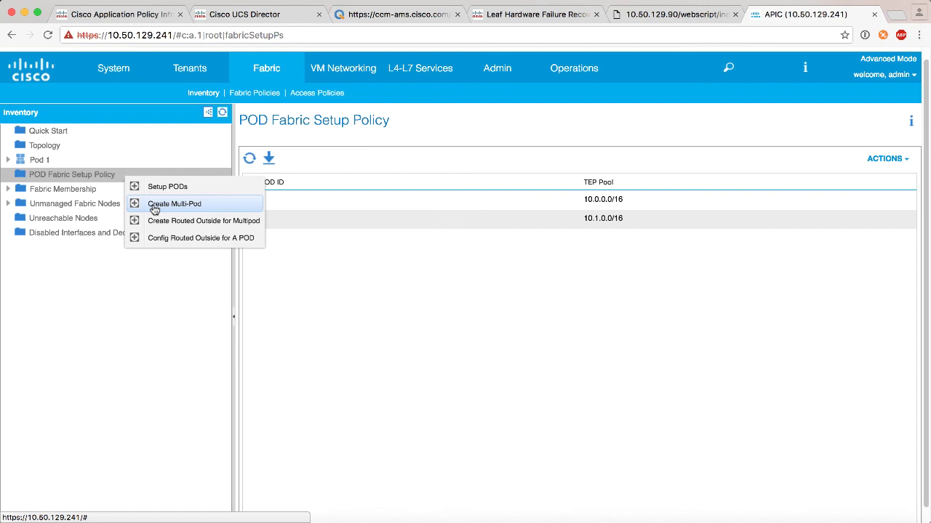
click(154, 208)
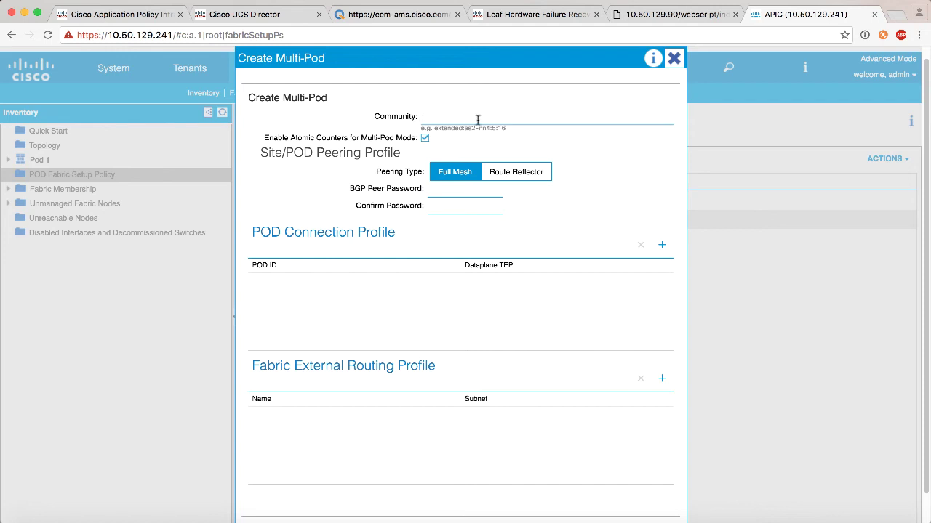
text(extended:as2-nn4:11:11)
drag(522, 118, 422, 118)
click(494, 129)
Step: Add pod 1 to the connection profile with dataplane TEP 11.11.11.1/32
click(661, 245)
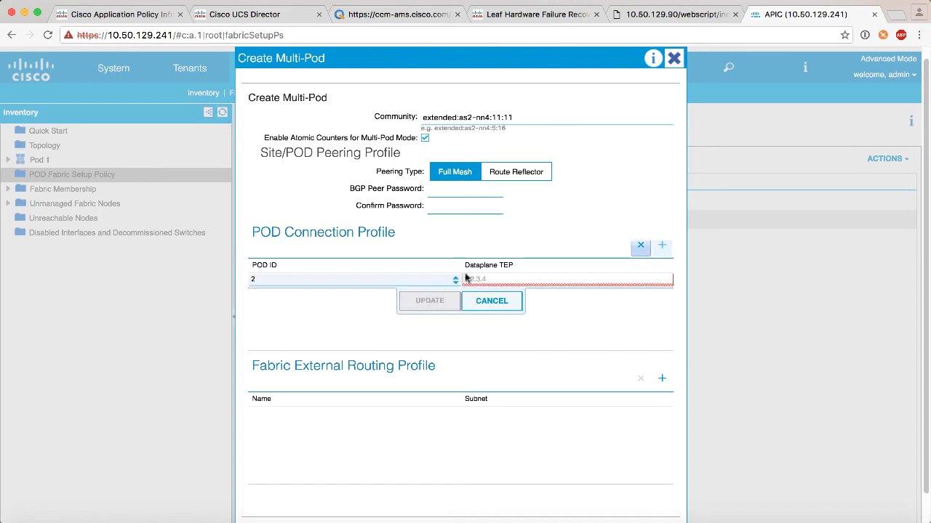
double_click(265, 279)
text(1)
click(509, 277)
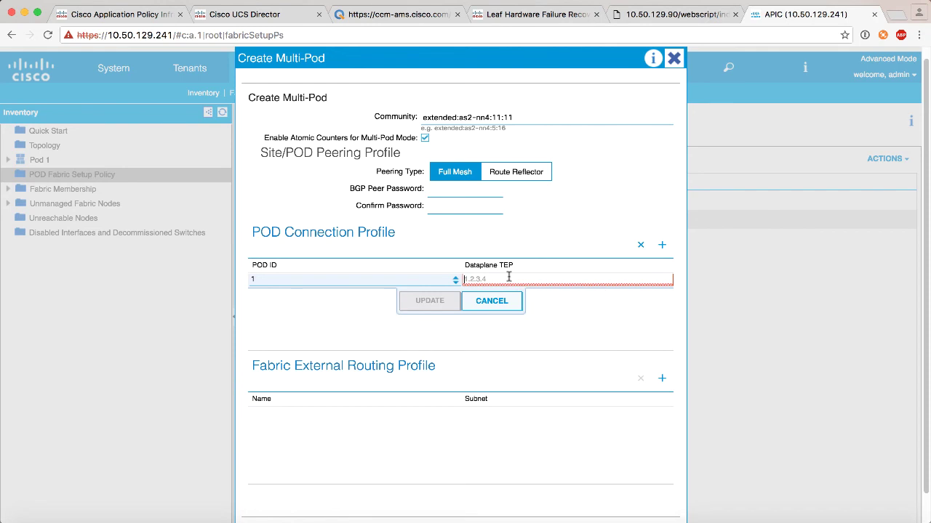
text(10)
text(.)
key(BackSpace)
key(BackSpace)
text(1.11.1)
key(BackSpace)
key(BackSpace)
text(1.11)
text(.1/)
key(BackSpace)
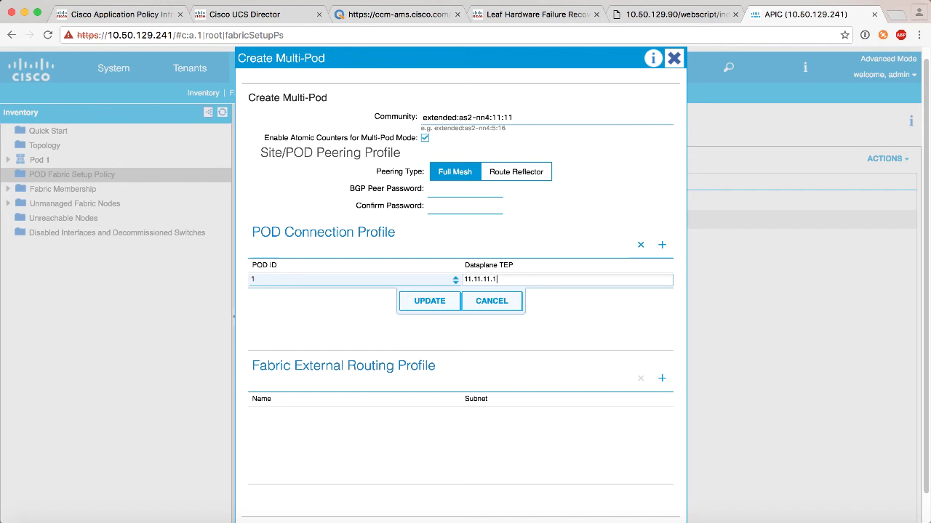
text(/32)
click(429, 300)
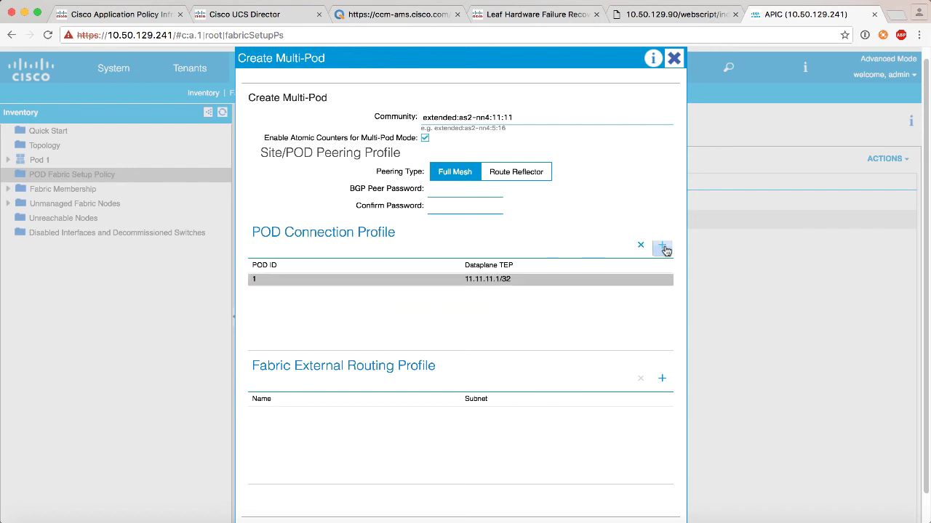
Step: Add pod 2 to the connection profile with dataplane TEP 22.22.22.1/32
click(661, 245)
click(489, 291)
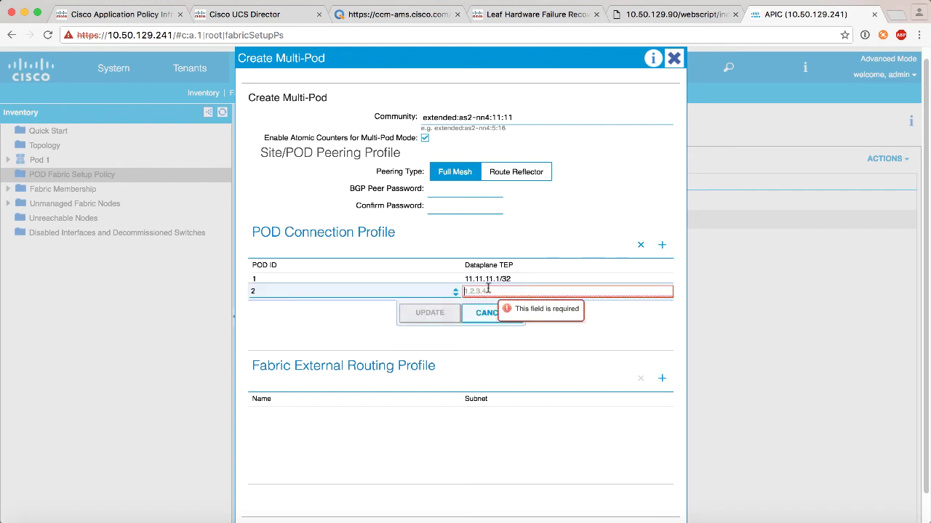
text(22.22.22)
text(.1/32)
click(437, 314)
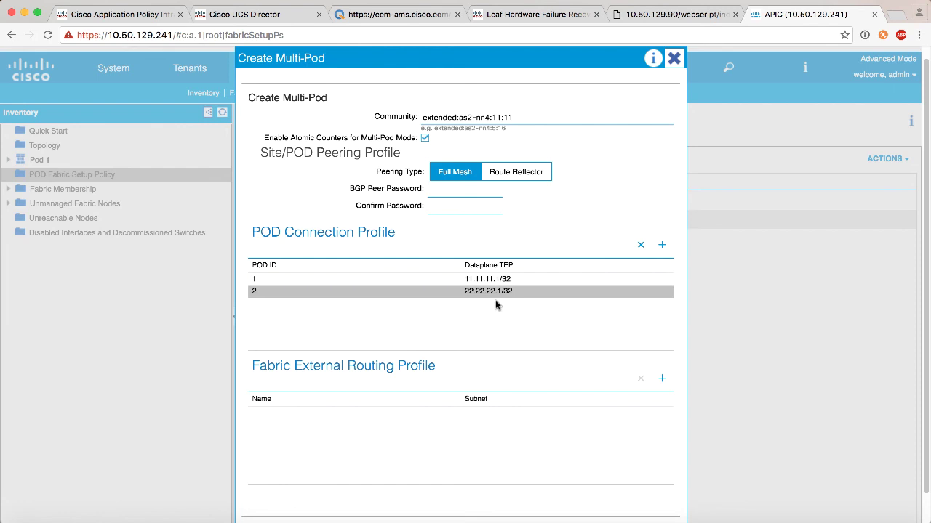
Step: Check the IPN subnets on the topology slide and come back to the multi-pod form
scroll(501, 334, down, 2)
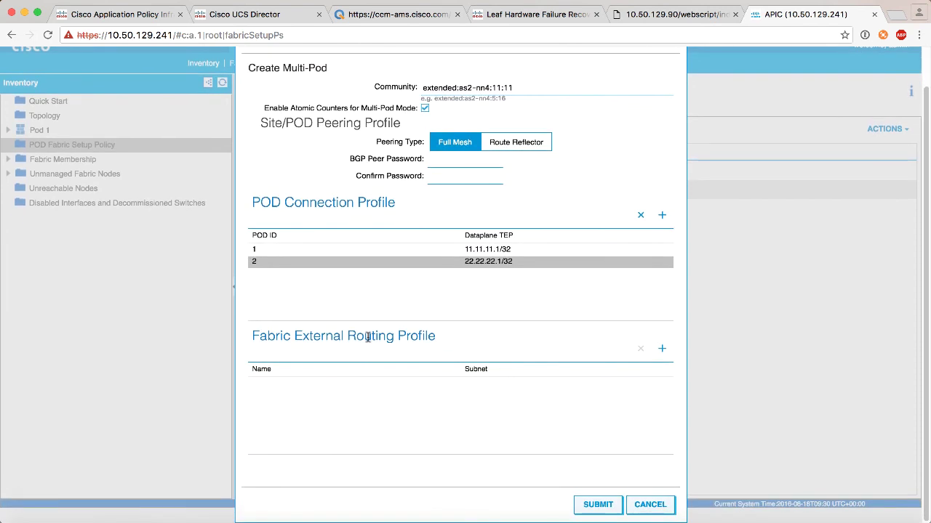
click(341, 517)
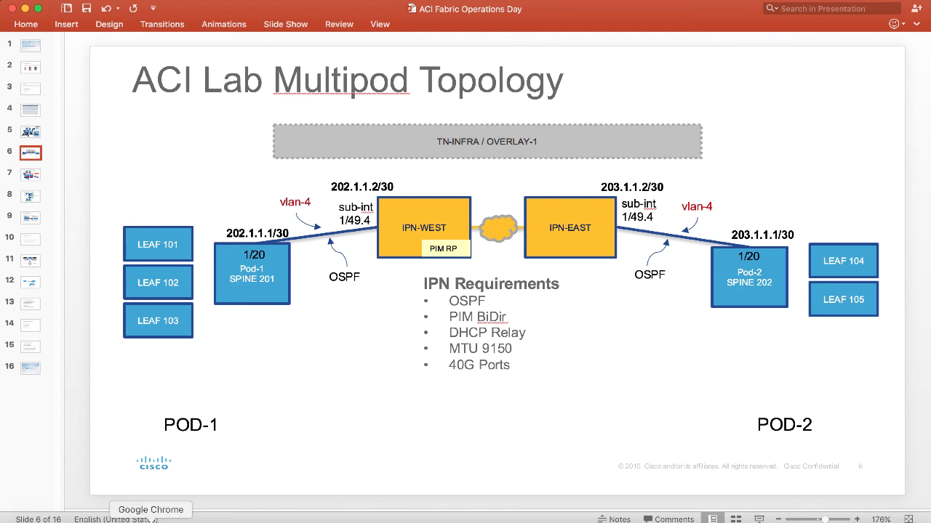
click(151, 516)
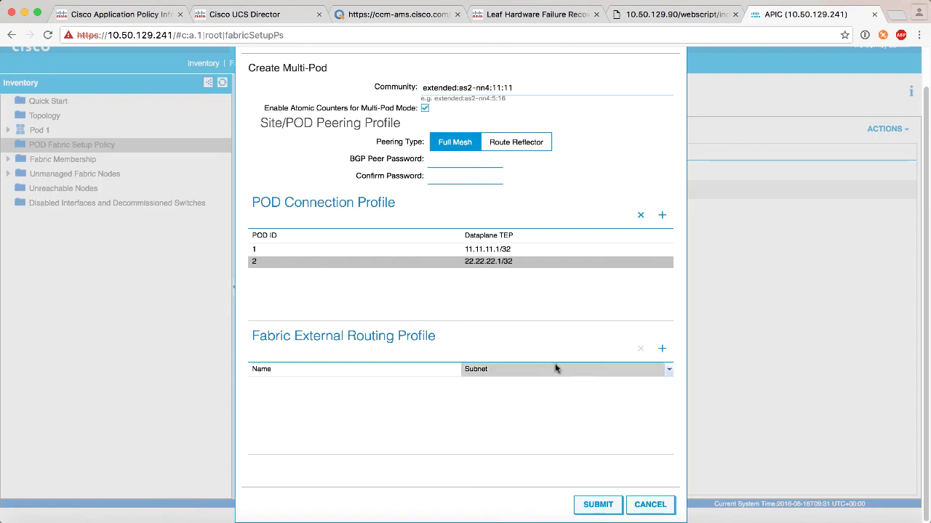
Step: Add routing profile MPOD-ROUTING_PROF with subnets 202.1.0.0/16, 203.1.0.0/16 and submit the multi-pod configuration
click(661, 350)
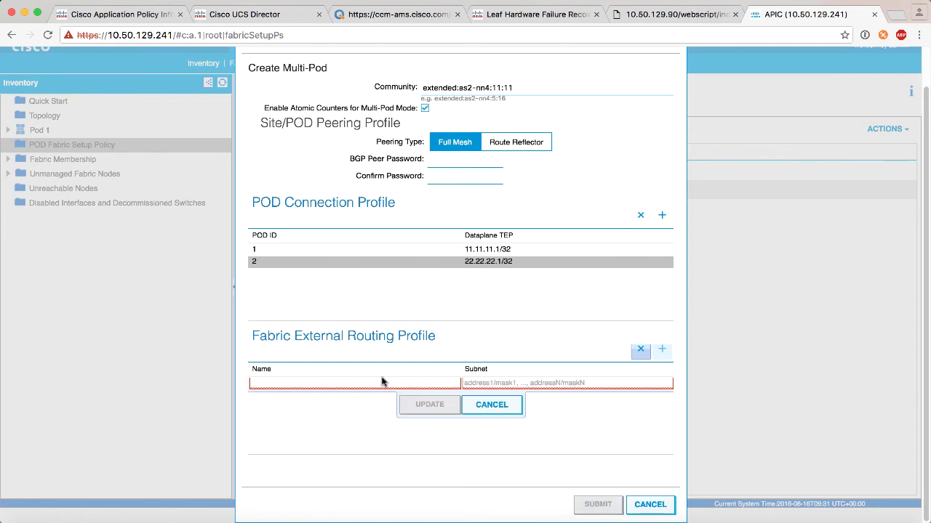
click(304, 381)
text(M)
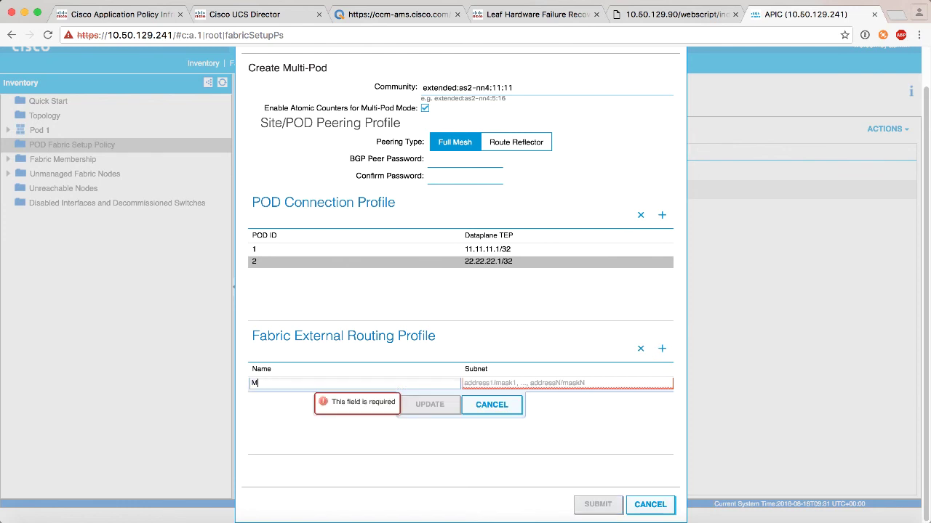
text(POD-)
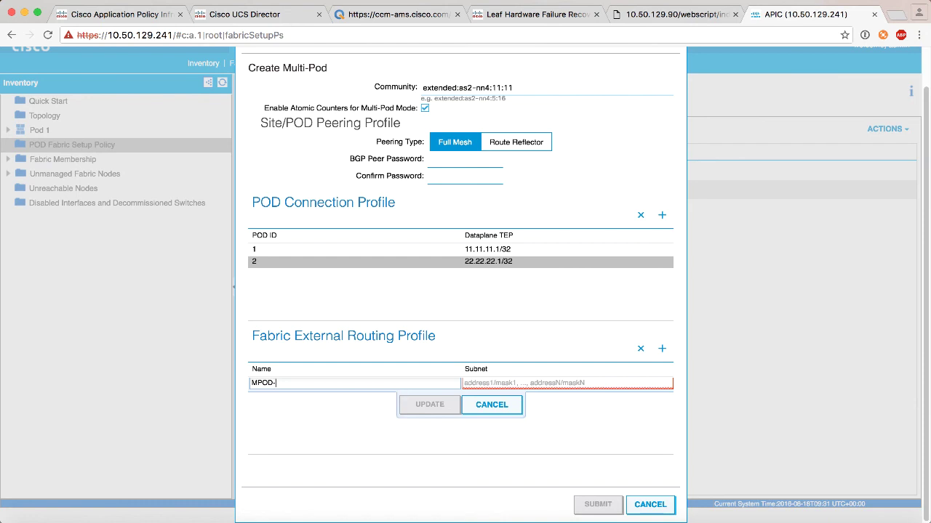
text(OUTSID)
key(BackSpace)
key(BackSpace)
key(BackSpace)
key(BackSpace)
key(BackSpace)
key(BackSpace)
text(ROUTIN)
text(G_PROF)
click(474, 383)
text(202)
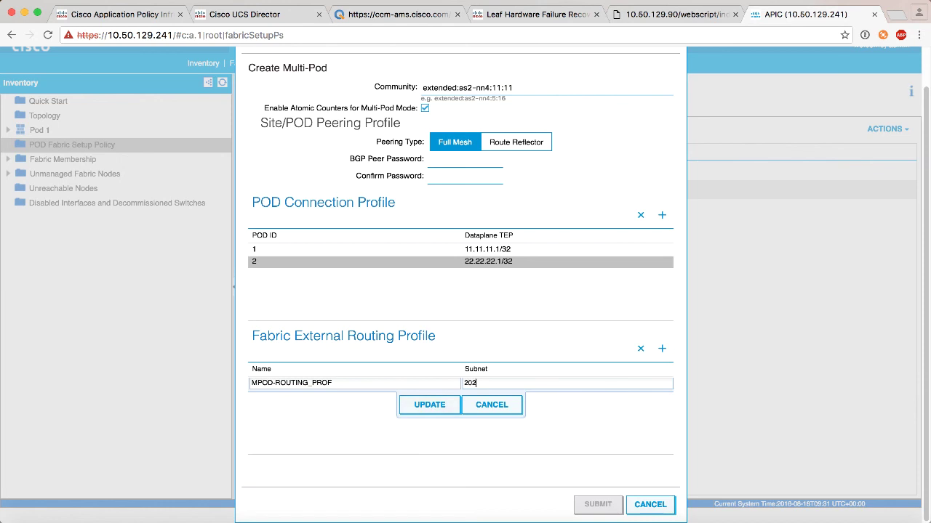
text(.1.0.)
text(0/1)
text(6, 20)
text(3.1.0.)
text(0/16)
click(429, 408)
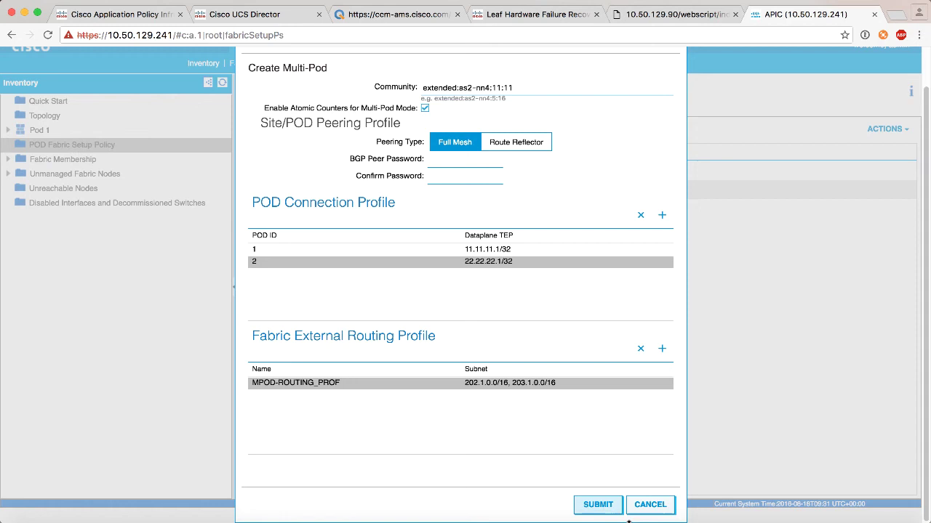
click(597, 505)
Step: Highlight the 202 and 203.1 IPN addresses on the topology slide, then return to APIC
click(339, 516)
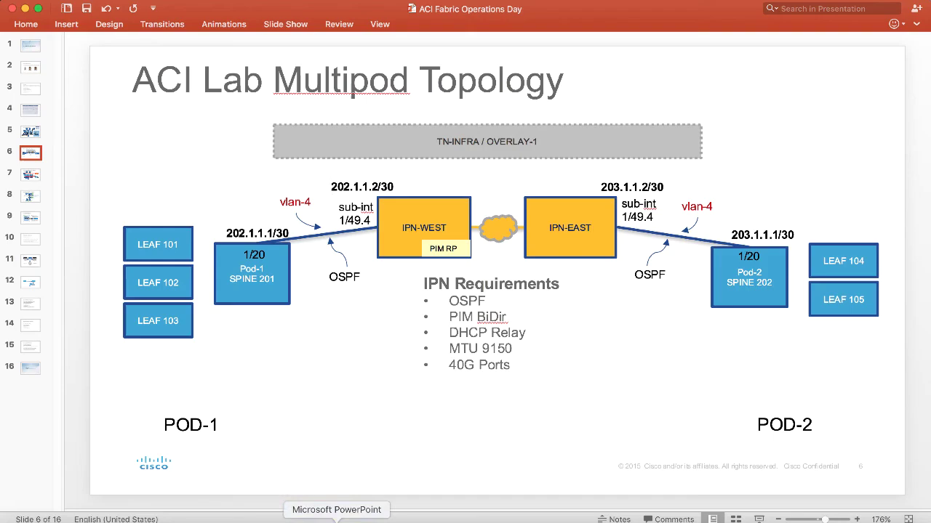
drag(332, 188, 350, 187)
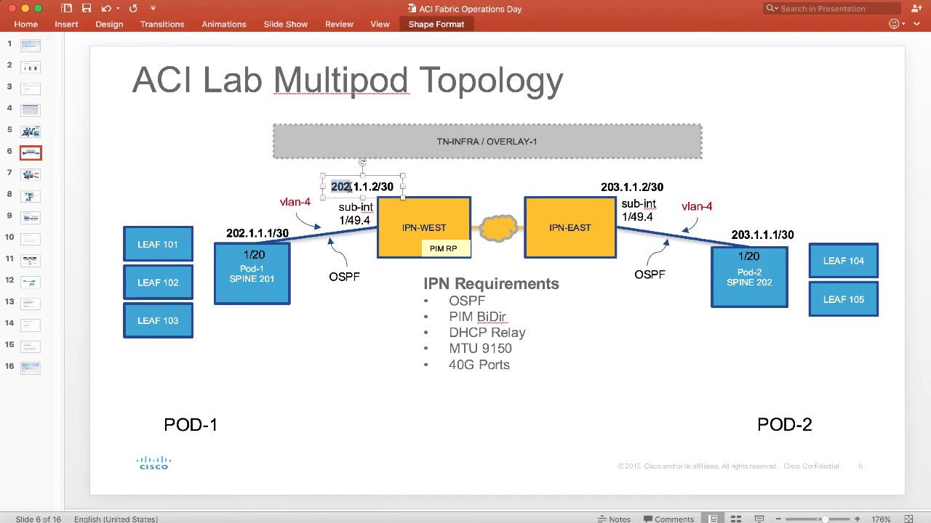
drag(603, 187, 626, 187)
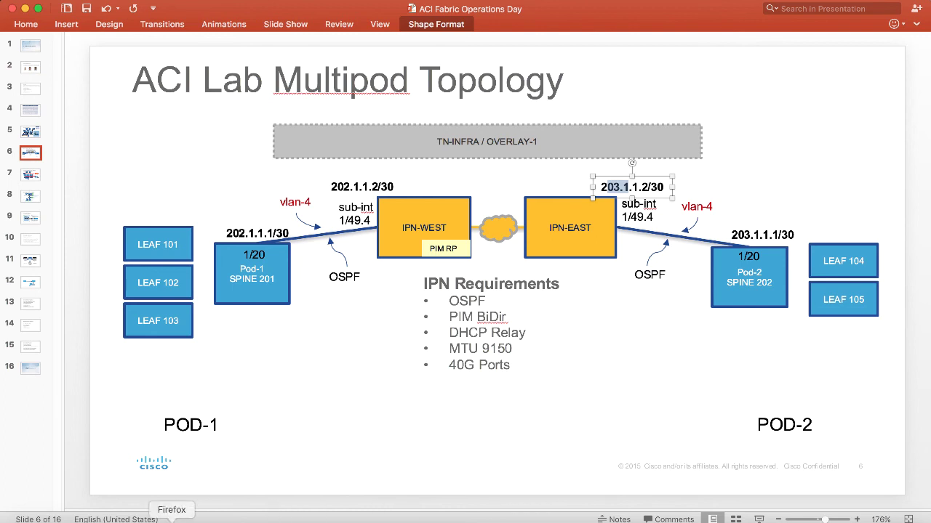
click(149, 518)
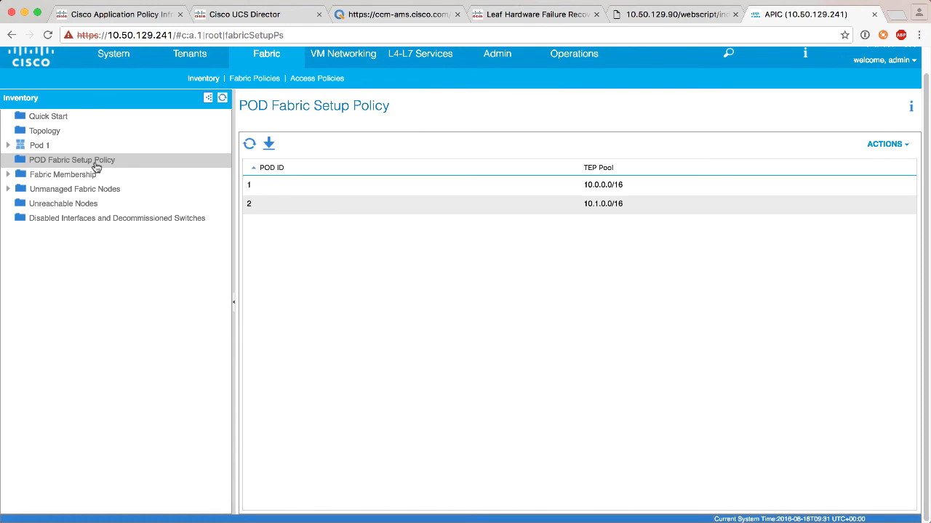
Step: Navigate to the infra tenant's External Routed Networks and show its create options
right_click(95, 166)
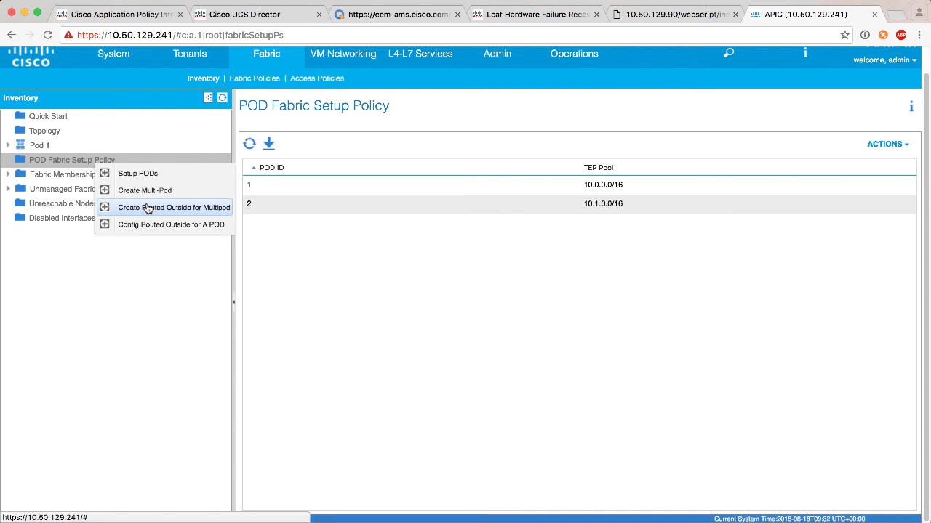
click(197, 57)
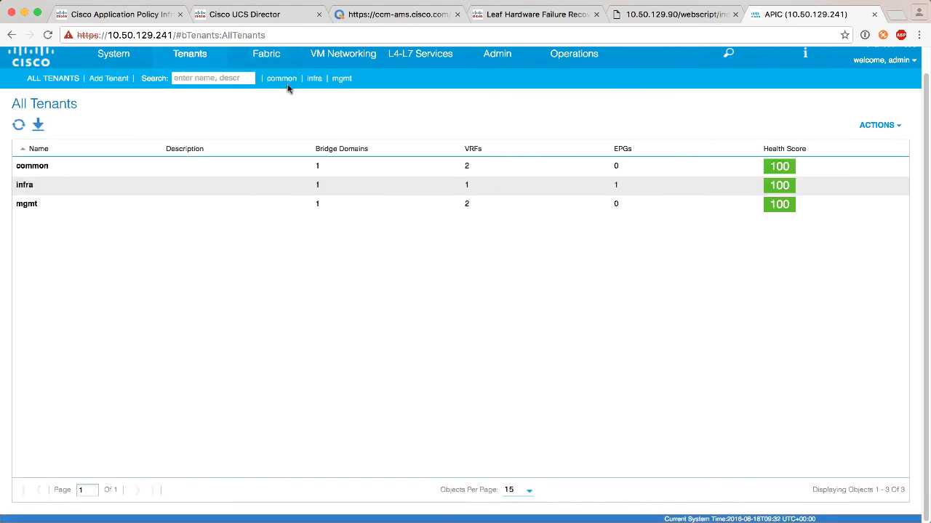
click(317, 80)
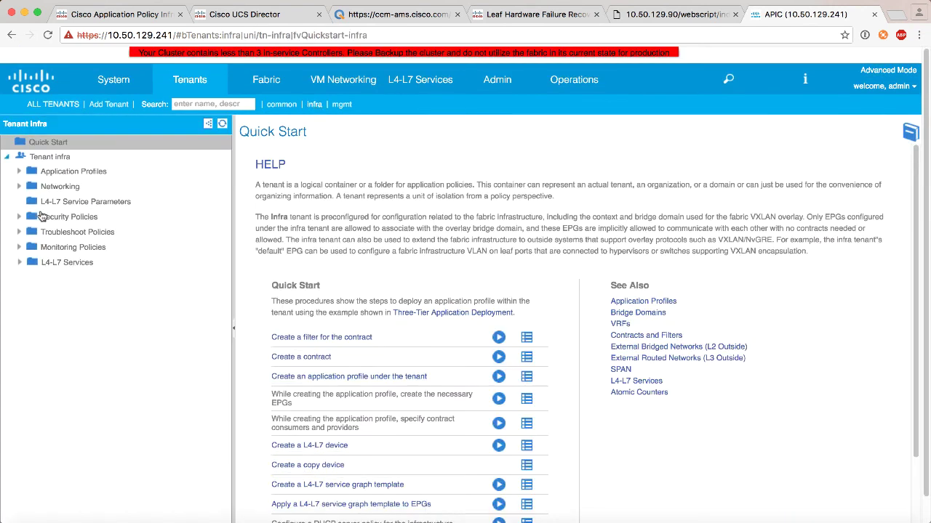
click(21, 187)
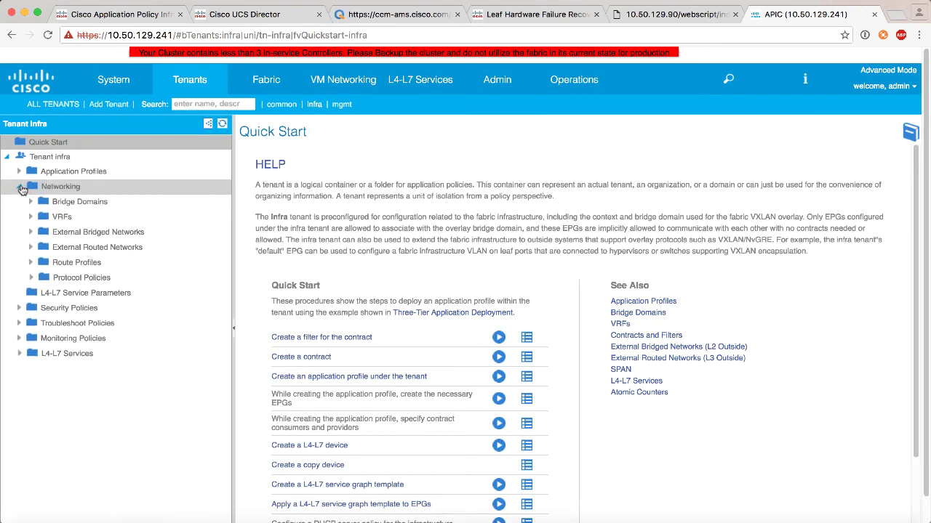
click(32, 249)
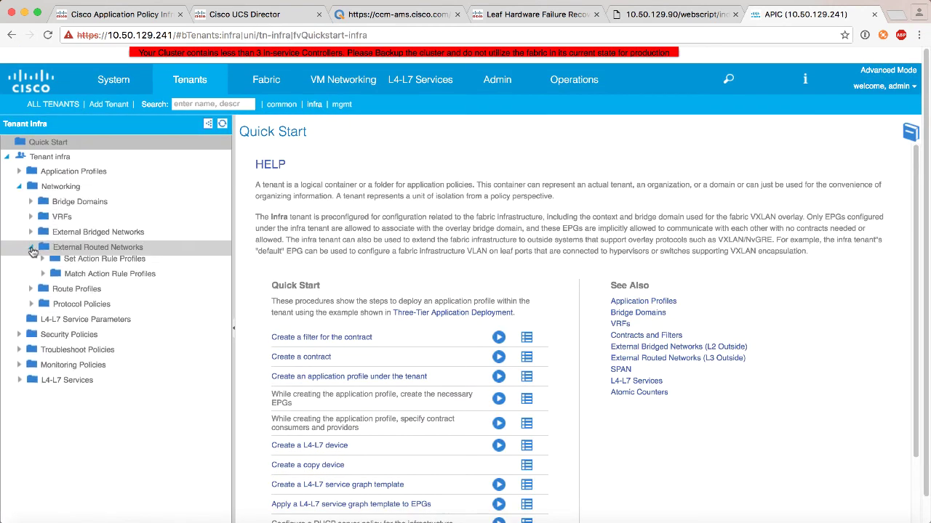
right_click(71, 249)
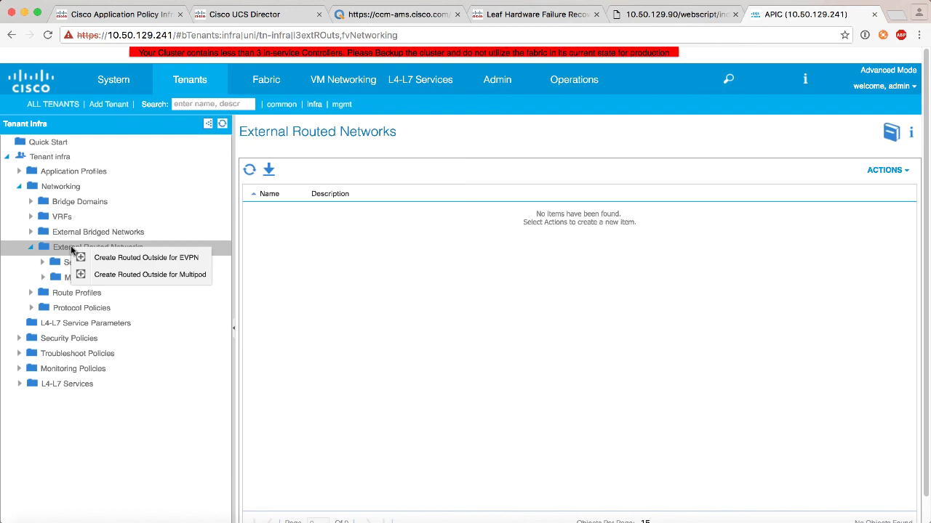
Step: Start a multipod routed outside named MPOD_L3_OUT with OSPF area 0 as a regular area
click(115, 276)
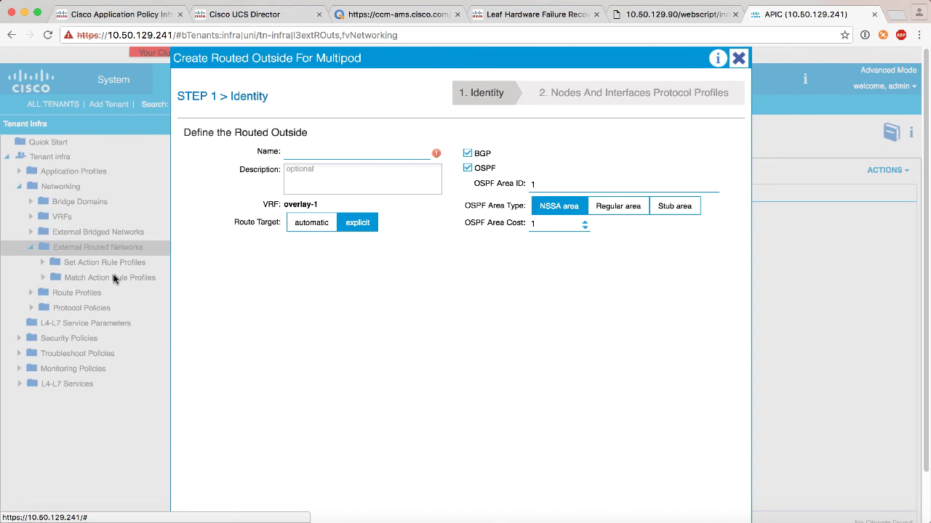
click(330, 152)
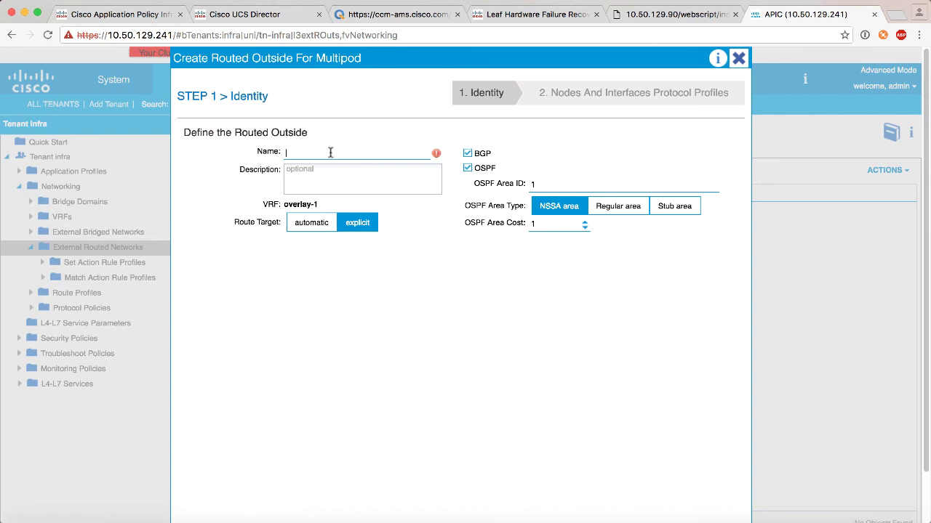
text(MPOD_L3)
text(_OUT)
click(552, 186)
key(BackSpace)
text(0)
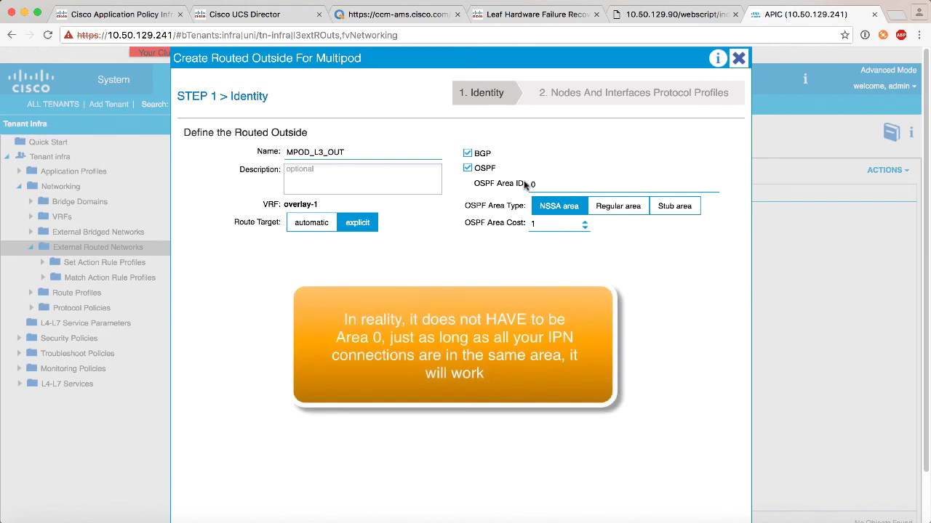
click(617, 208)
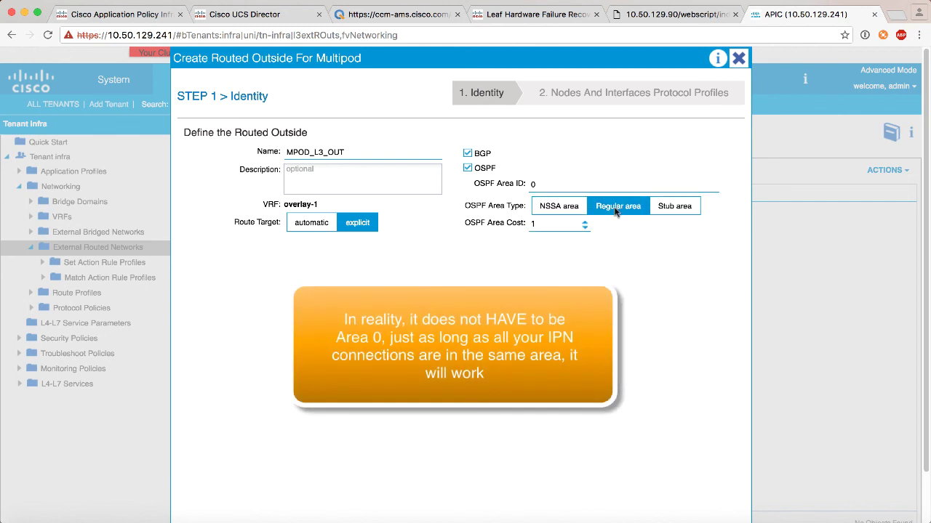
scroll(616, 209, down, 3)
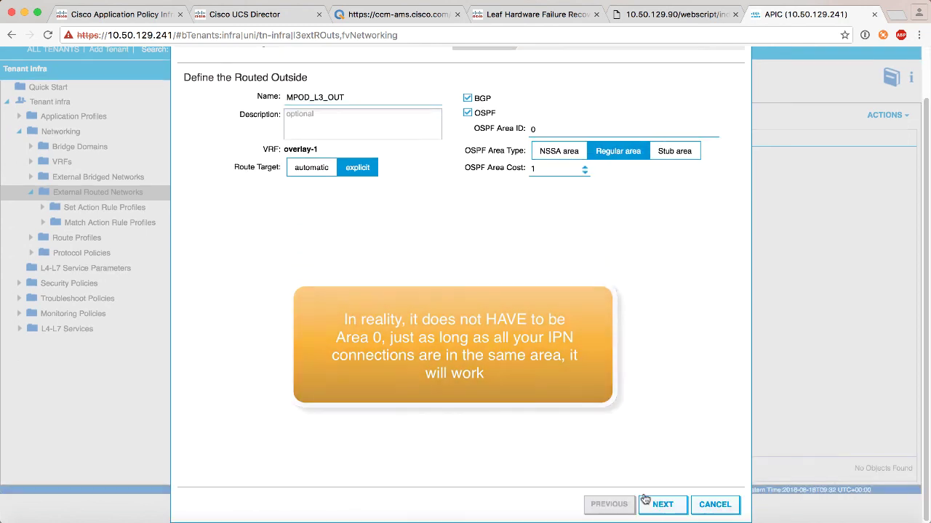
Step: Move to the nodes step and name the node profile MPOD_OSPF_NODES
click(664, 506)
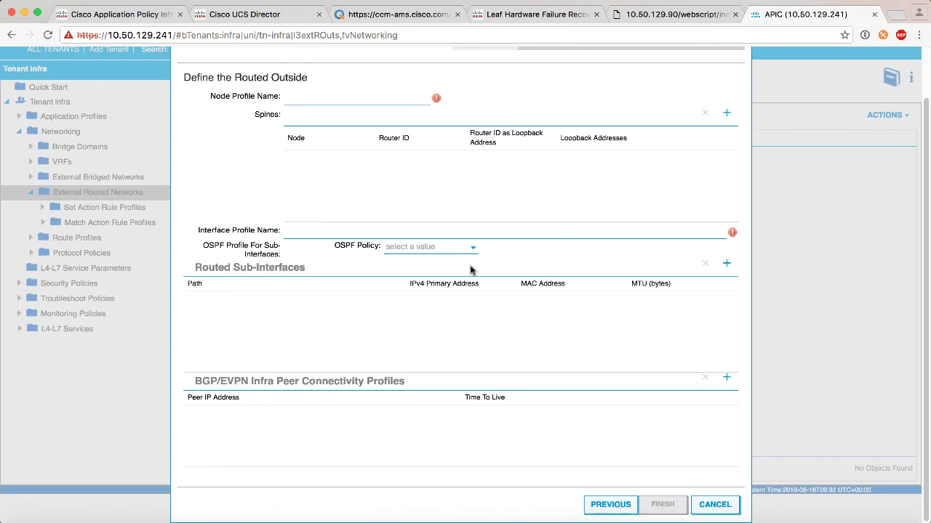
scroll(470, 270, up, 3)
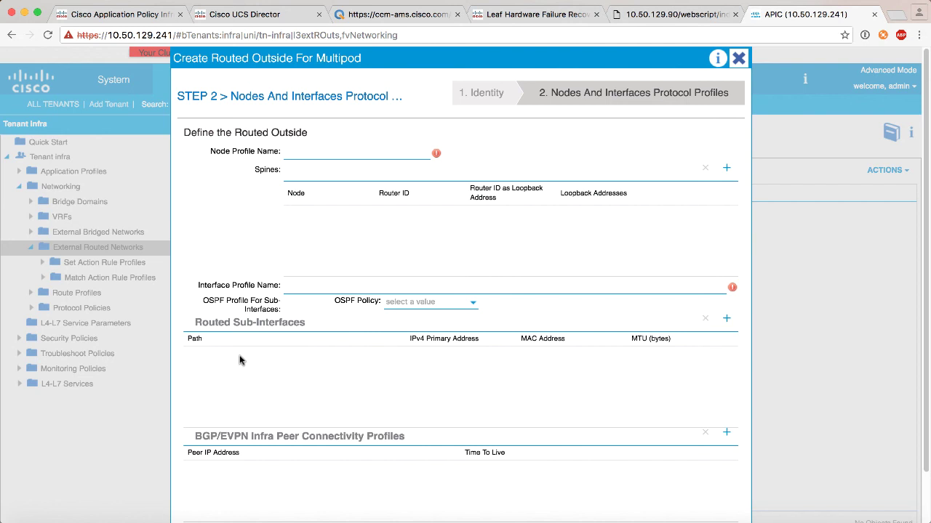
click(323, 154)
text(M)
text(POD_OSPF_)
text(NODES)
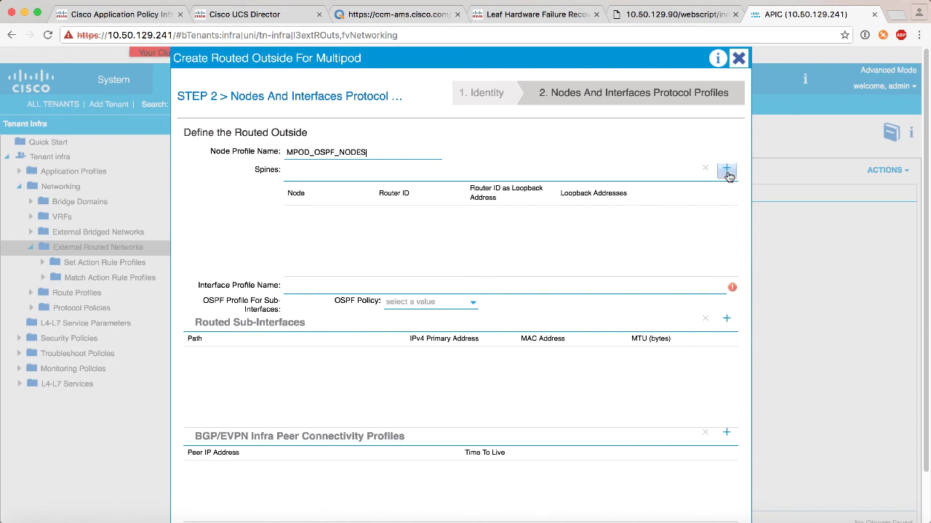
Step: Add spine Pod-1/Node-201 with router ID 111.111.111.111
click(726, 169)
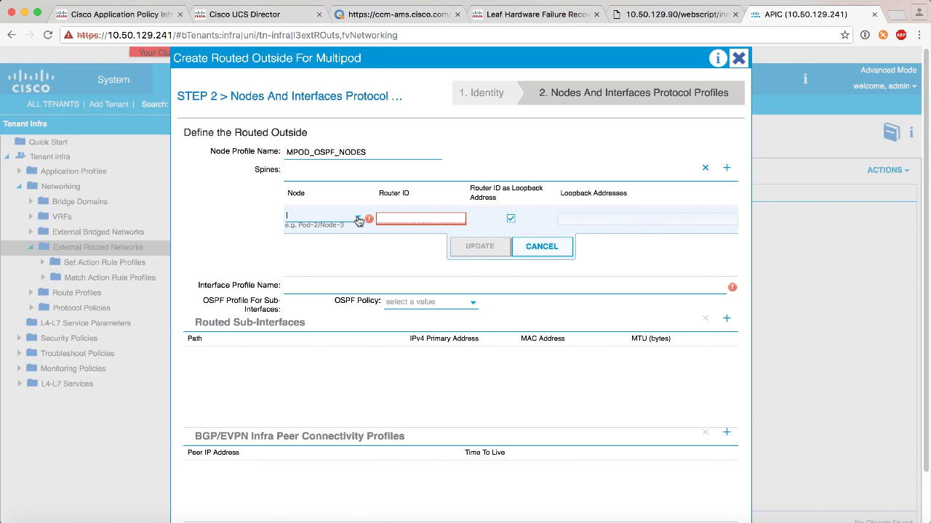
click(314, 217)
text(PO)
key(BackSpace)
text(od-)
text(1/No)
text(de-201)
click(397, 220)
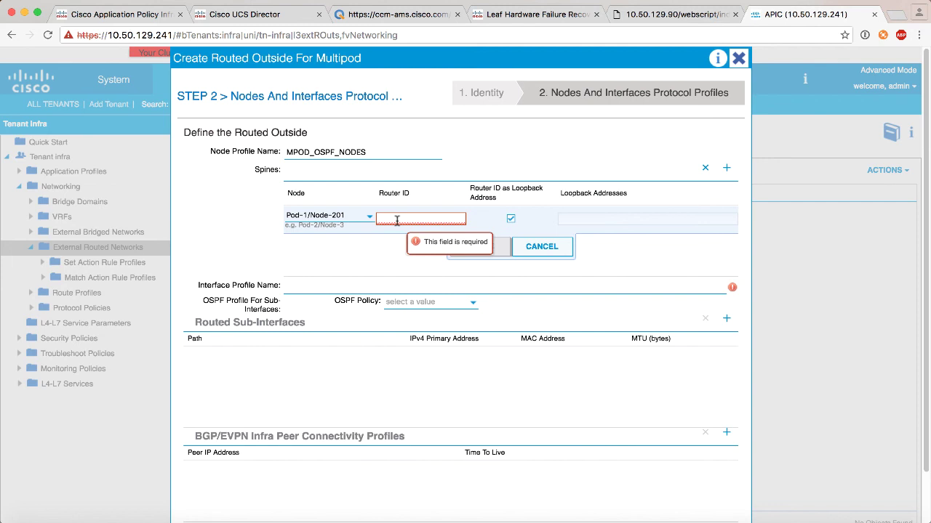
text(11)
text(1.111.111.)
text(111)
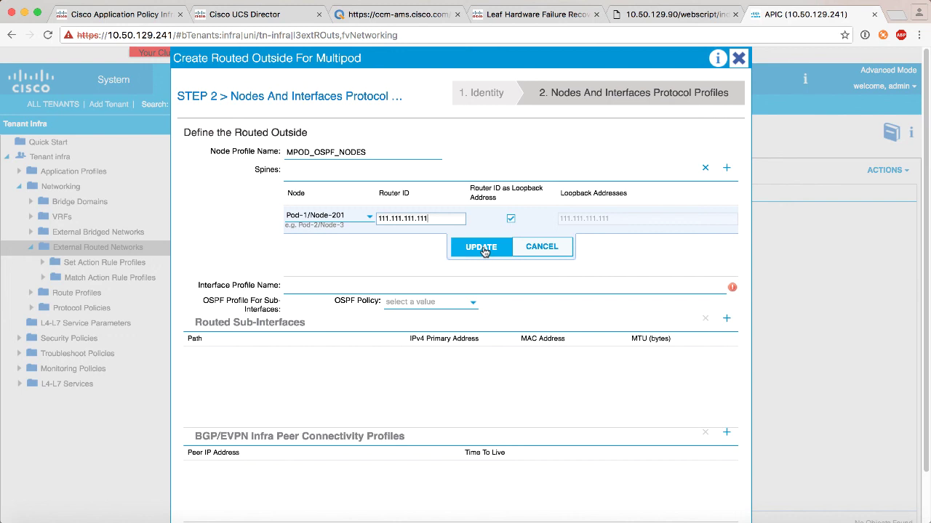
click(483, 249)
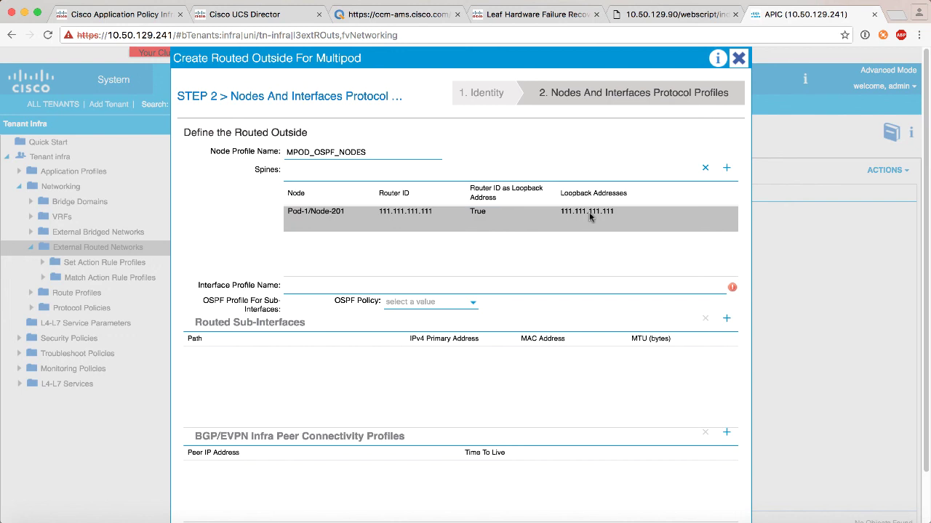
Step: Add spine Pod-2/Node-202 with router ID 222.222.222.222
click(727, 169)
text(Po)
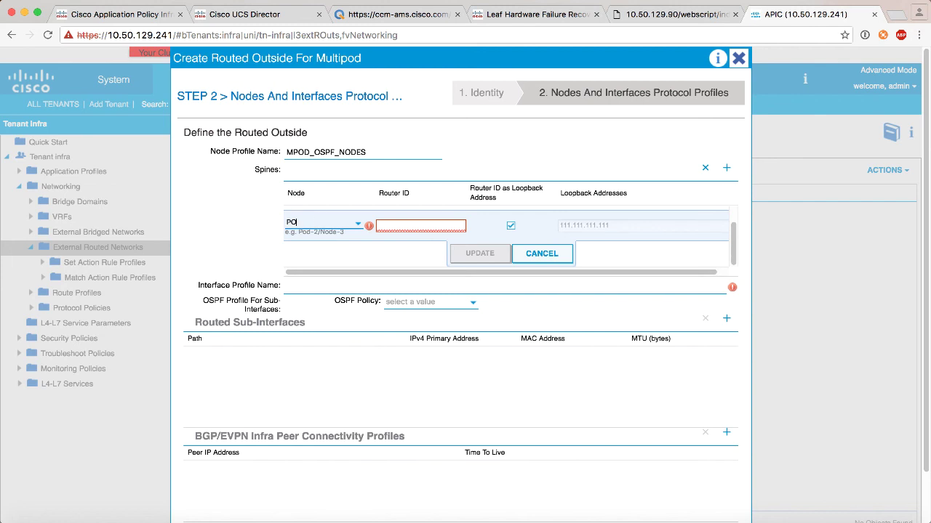
text(d-2)
key(BackSpace)
text(1)
key(BackSpace)
key(BackSpace)
key(BackSpace)
text(od)
text(-2/Node-)
text(202)
click(396, 226)
text(222)
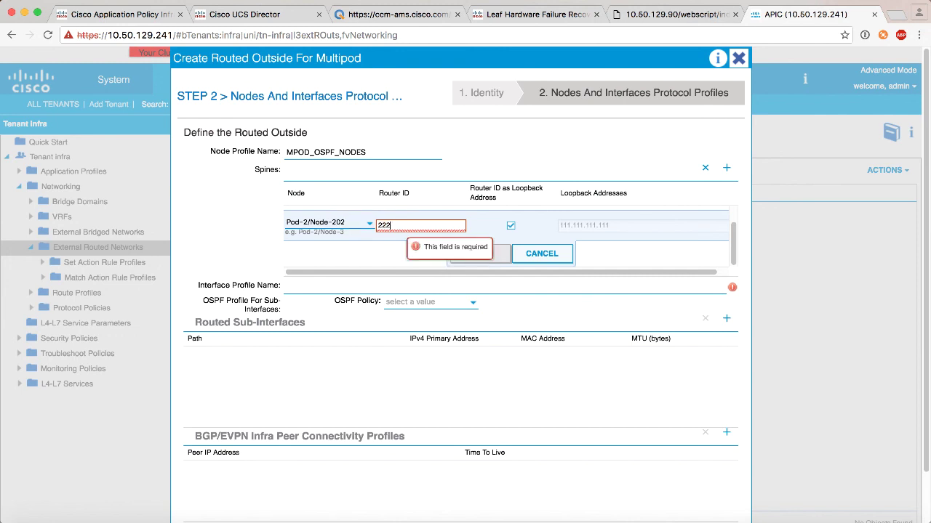
text(.222.222.2)
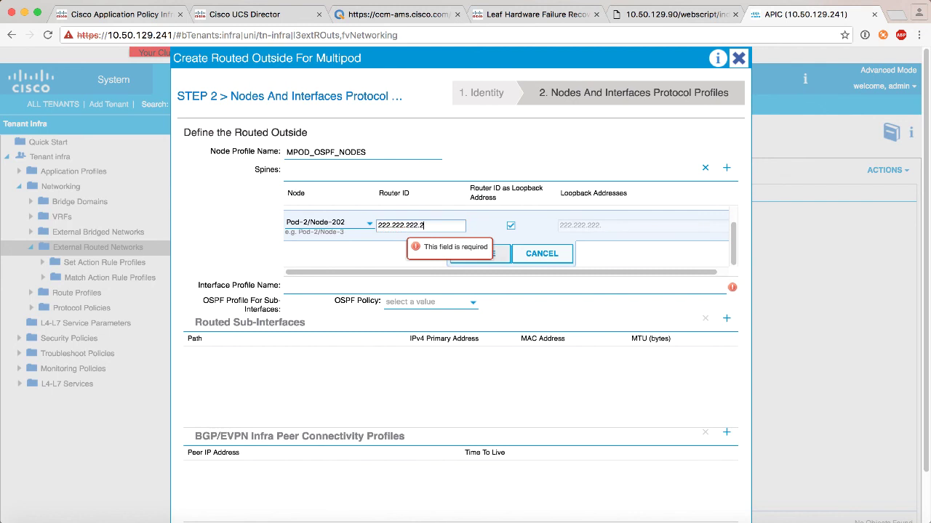
text(22)
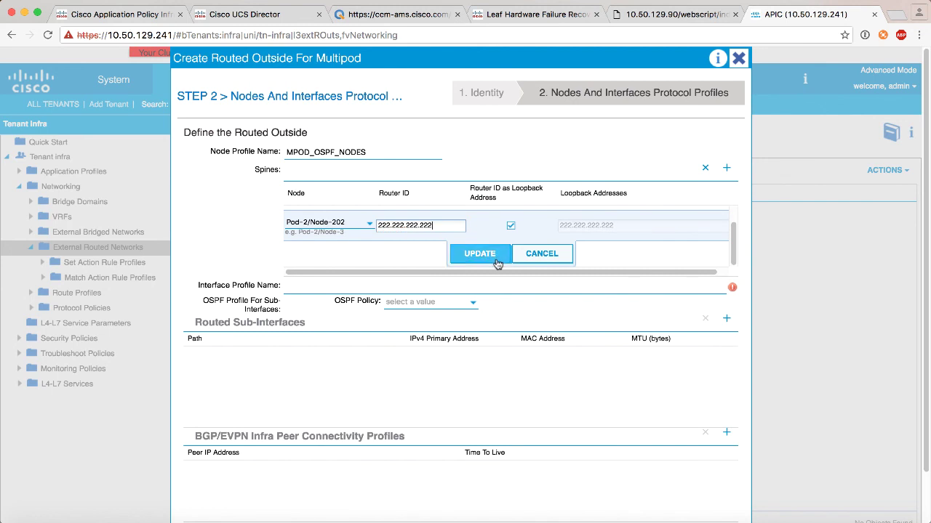
click(497, 258)
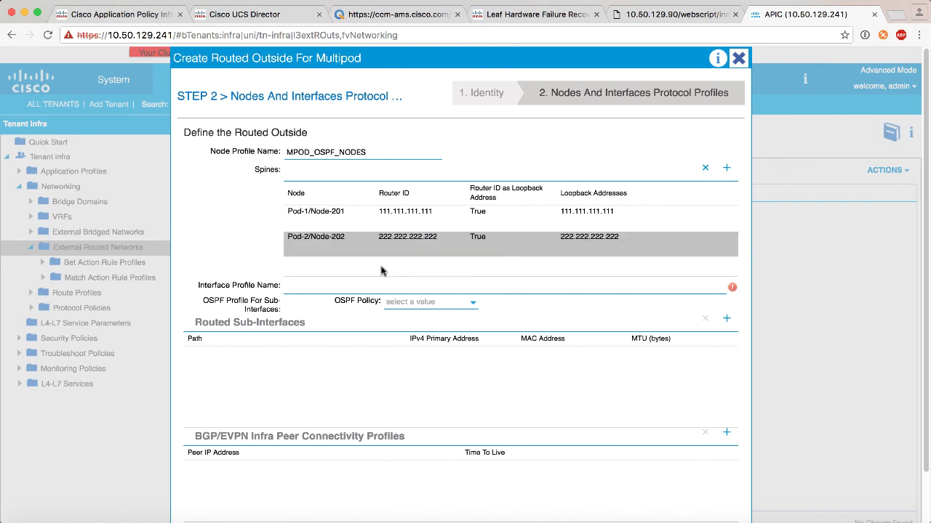
Step: Name the interface profile MPOD_OSPF_INTS and begin creating a new OSPF interface policy
click(294, 287)
text(OSPF)
text(INTF)
key(BackSpace)
key(BackSpace)
key(BackSpace)
key(BackSpace)
key(BackSpace)
key(BackSpace)
key(BackSpace)
text(MPOD_O)
text(SPF_INTS)
click(433, 306)
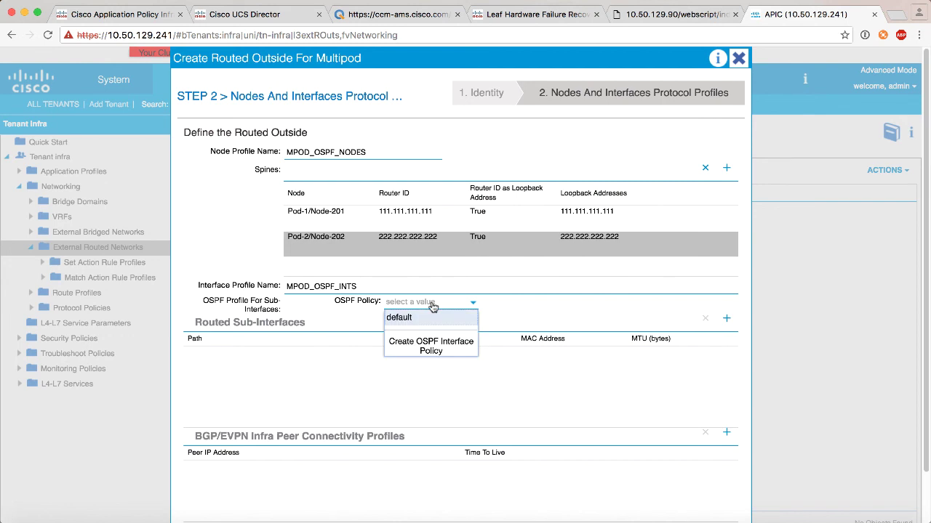
click(429, 345)
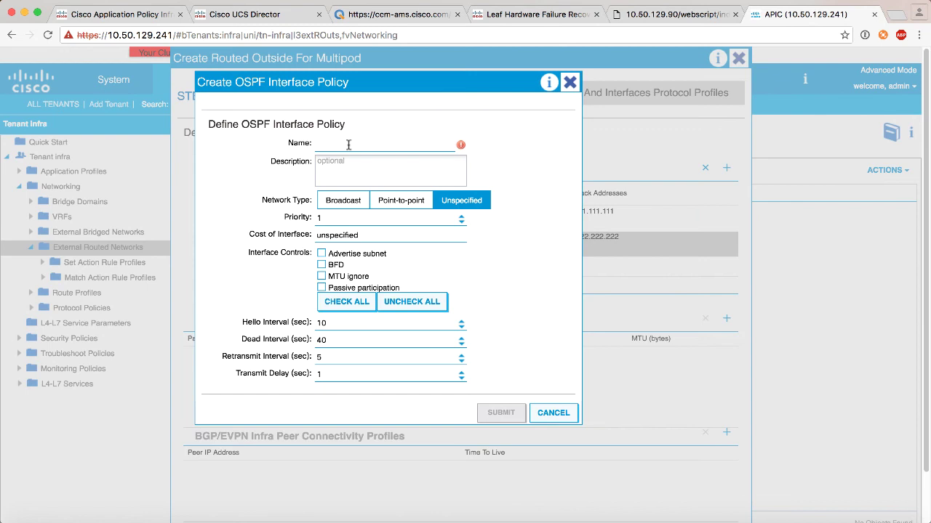
Step: Name the OSPF interface policy MPOD_OSPF_P2P and set its network type to point-to-point
text(MPOD)
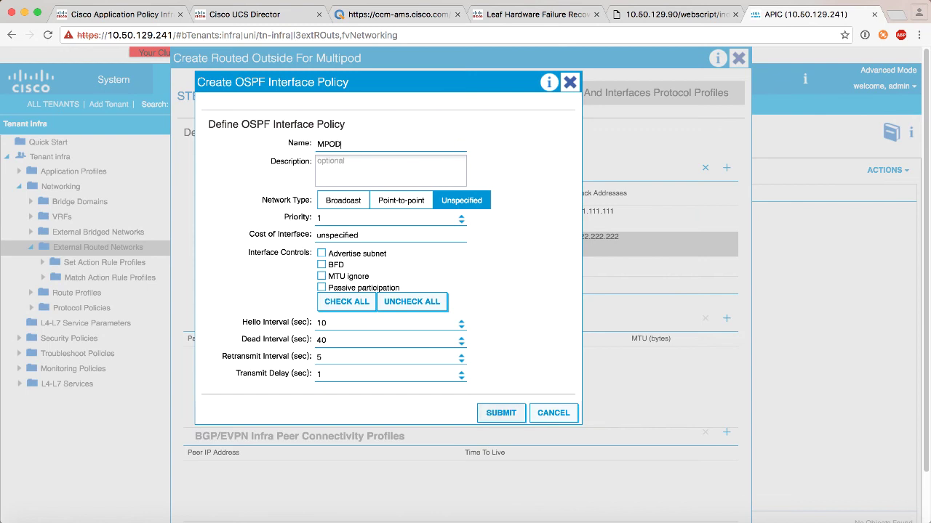
text(_OSPF_P)
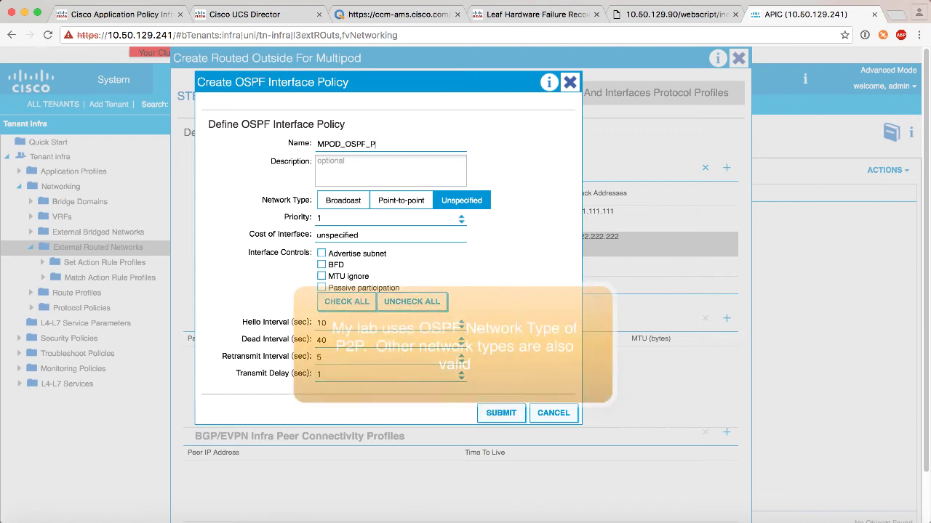
text(2)
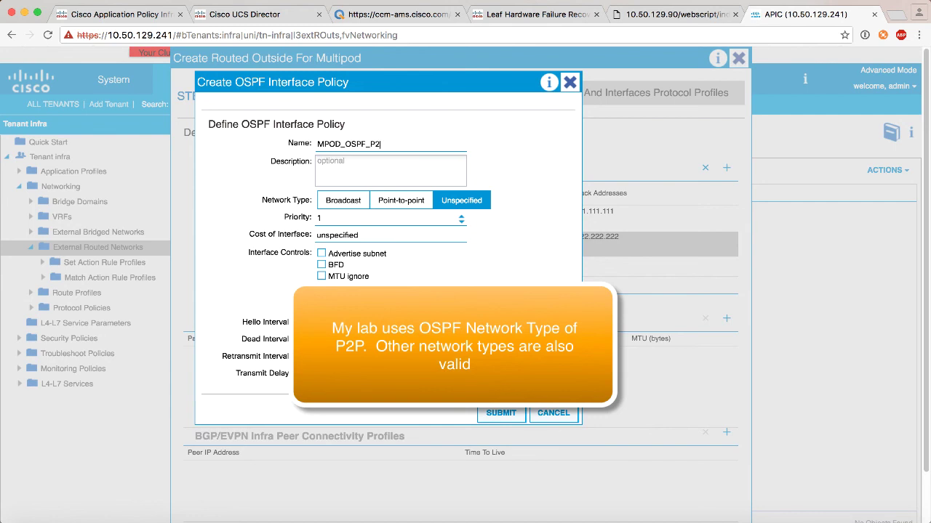
text(P)
click(397, 205)
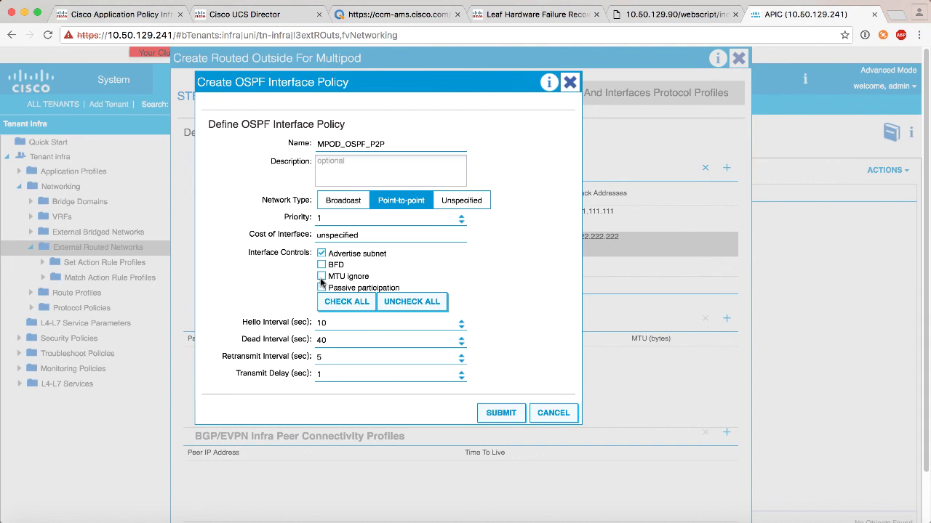
Step: Save the MPOD_OSPF_P2P OSPF interface policy
click(507, 415)
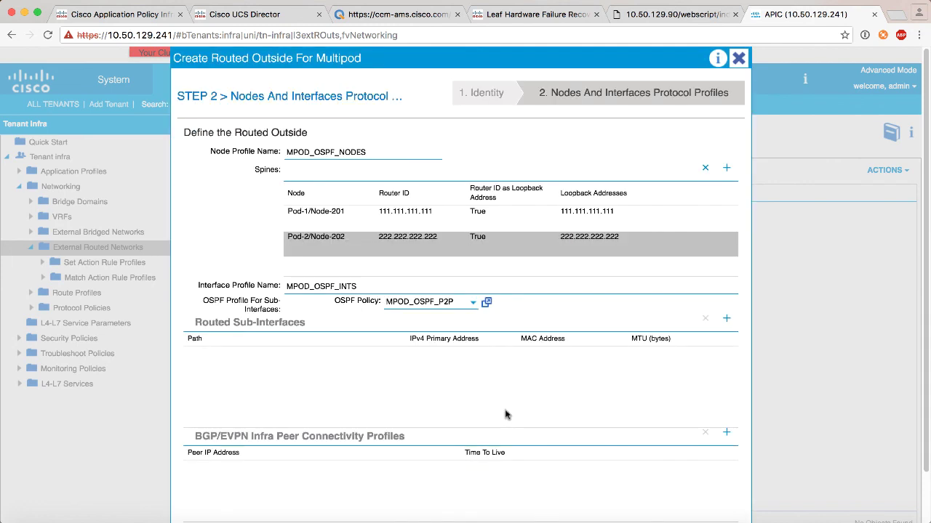
scroll(520, 375, down, 1)
scroll(519, 375, down, 2)
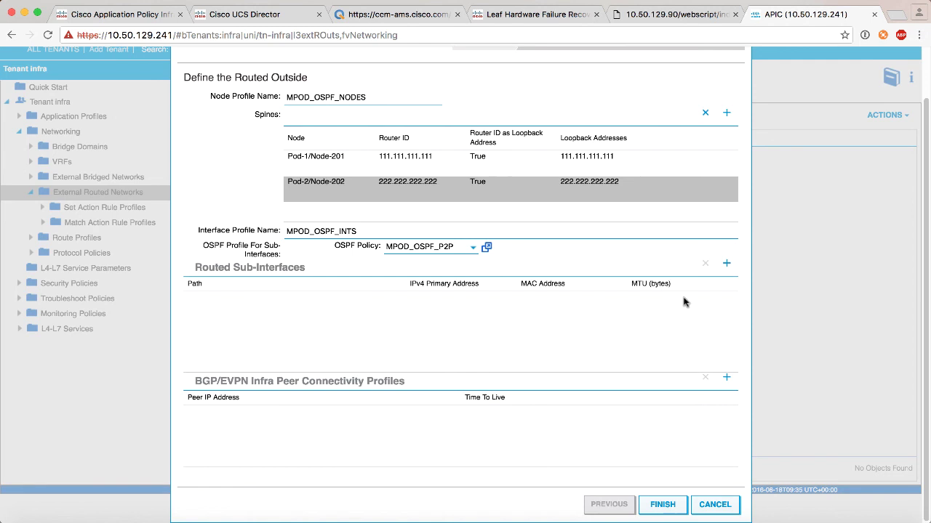
Step: Add a routed sub-interface on Pod-1/Node-201/eth1/20 with IP 202.1.1.1/30
click(725, 263)
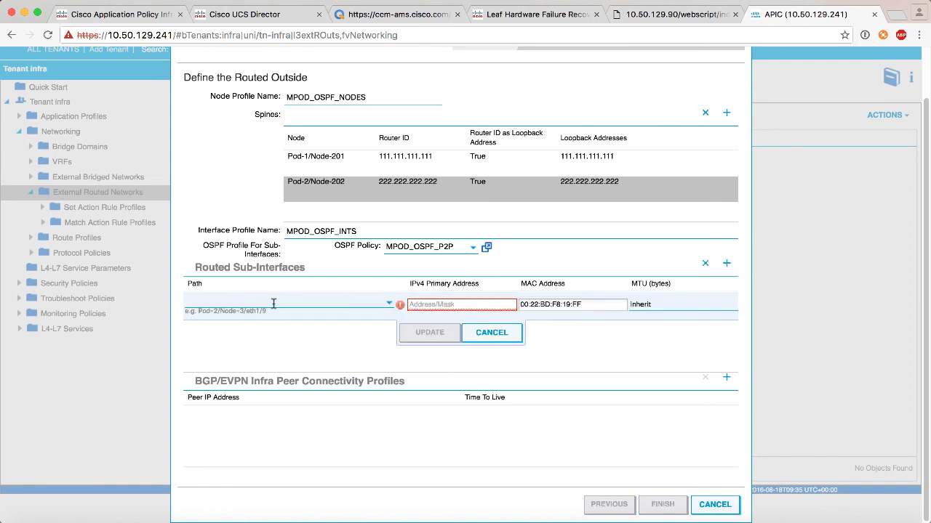
click(384, 304)
text(Poid)
key(BackSpace)
key(BackSpace)
text(d)
text(-1/Node-201/)
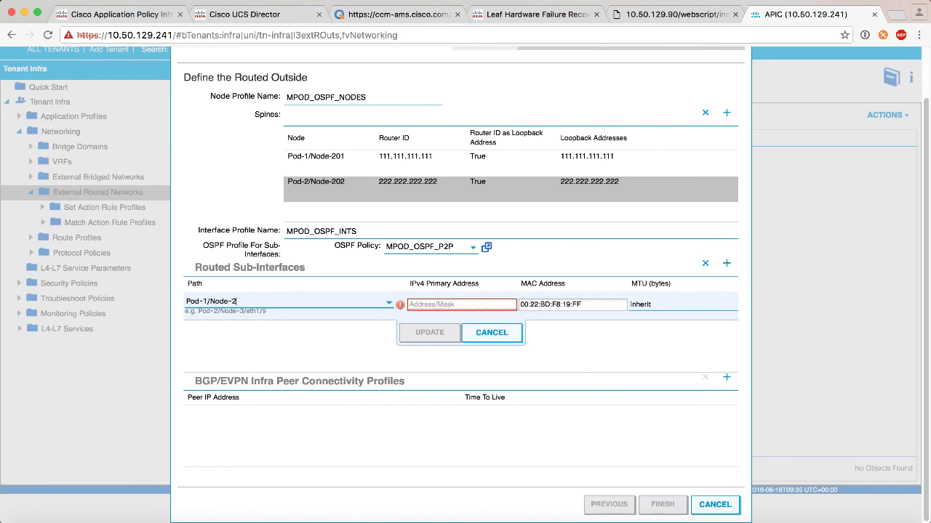
text(et)
text(h1/20)
click(423, 305)
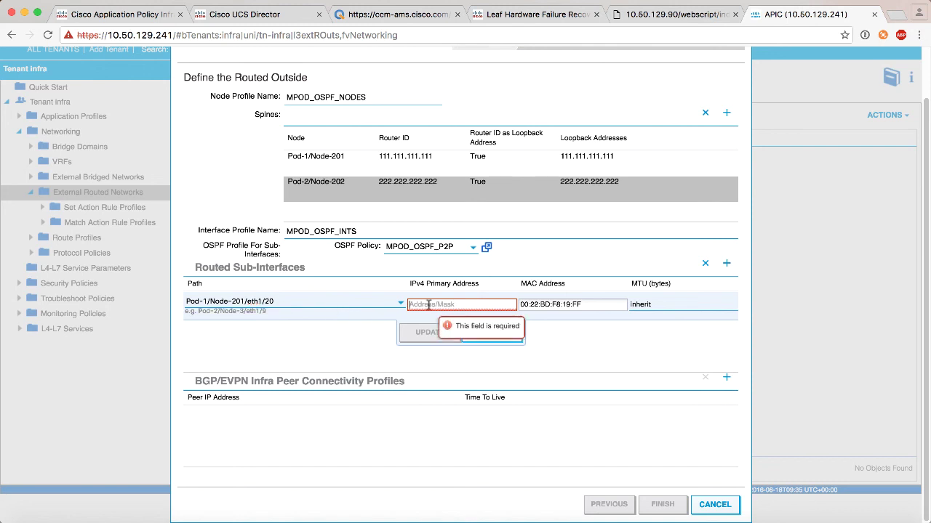
text(202.)
text(1.)
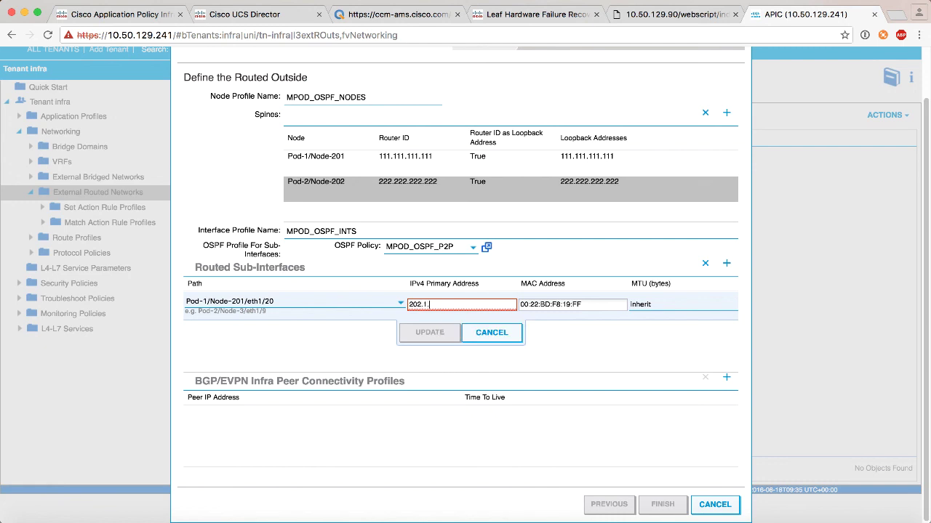
text(1.1)
text(/30)
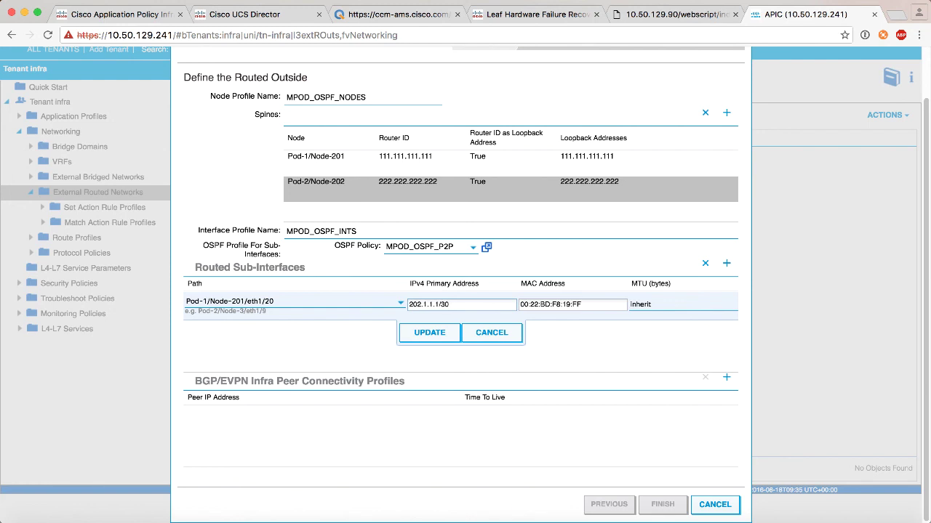
click(431, 334)
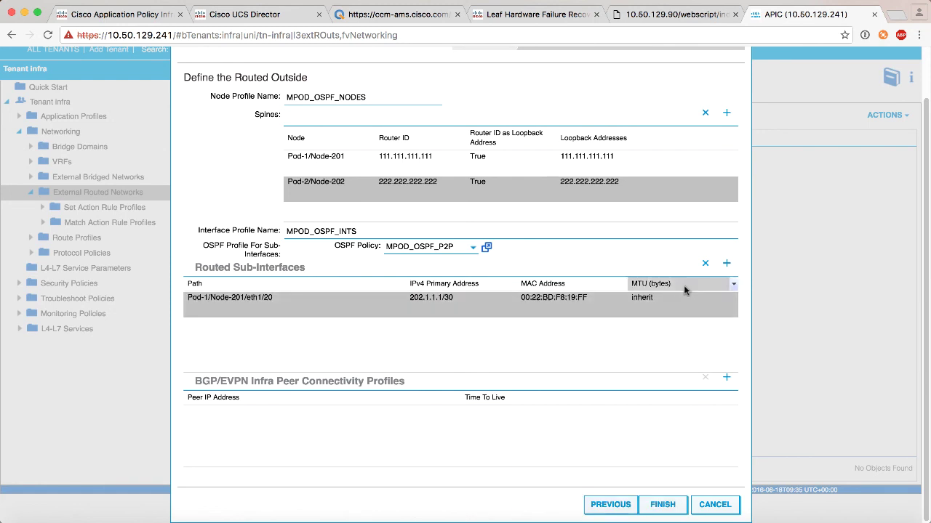
Step: Add the Pod-2/Node-202/eth1/20 sub-interface at 203.1.1.1/30 and finish the routed outside wizard
click(727, 266)
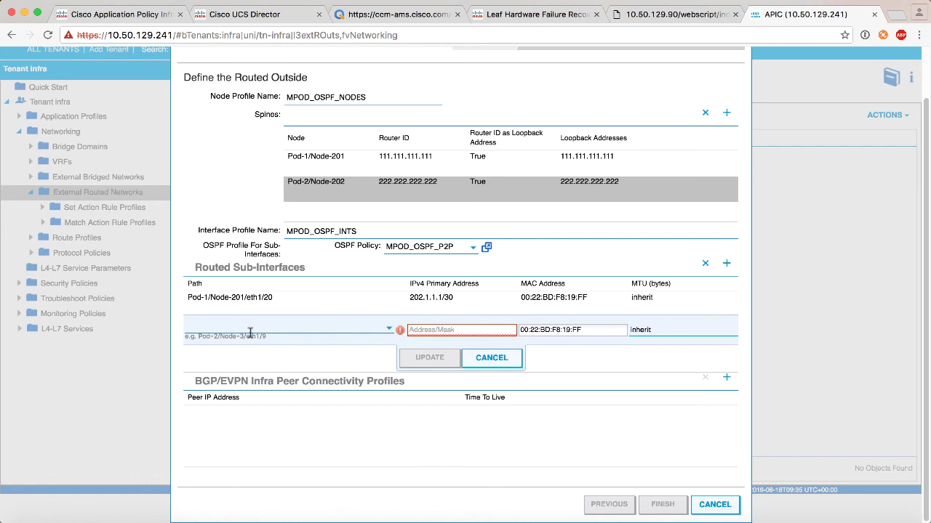
text(Pod)
text(-2)
text(/)
text(Node-2)
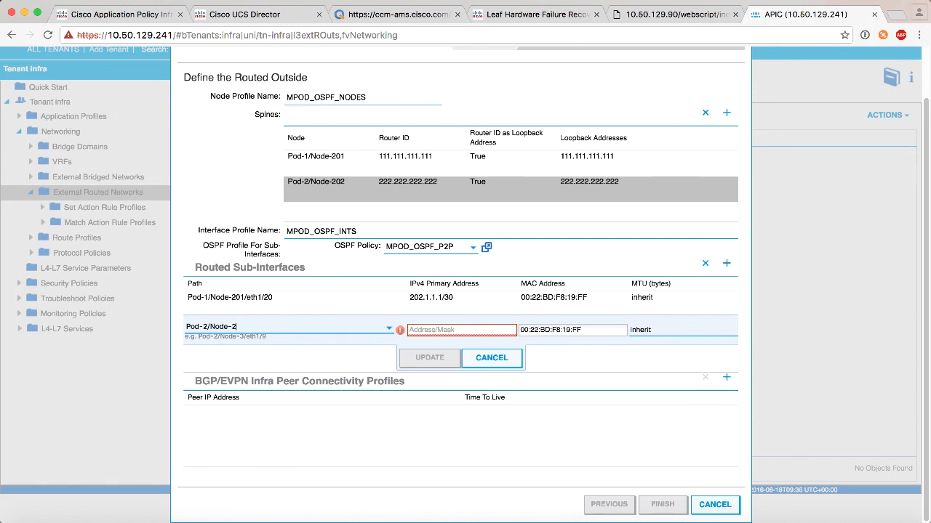
text(02/)
text(eth1/2)
text(0)
click(413, 332)
text(203)
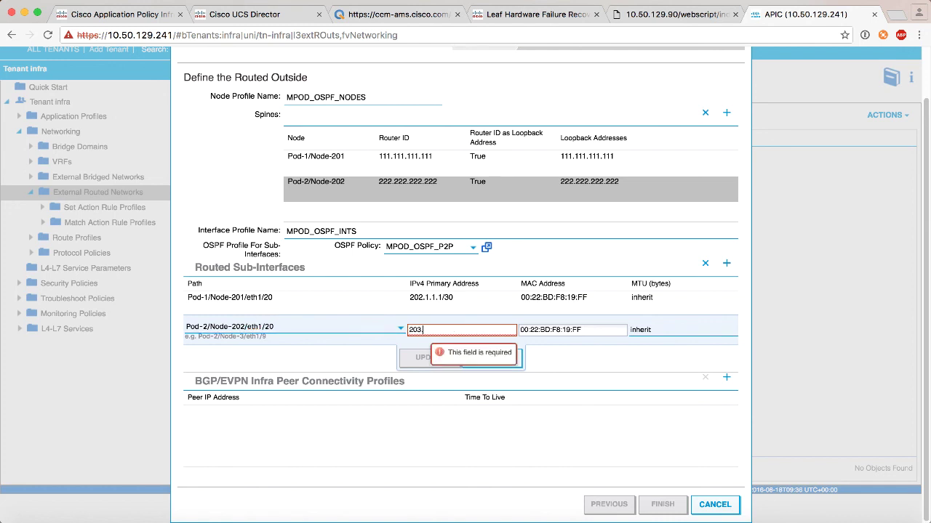
text(.1.1.)
text(1)
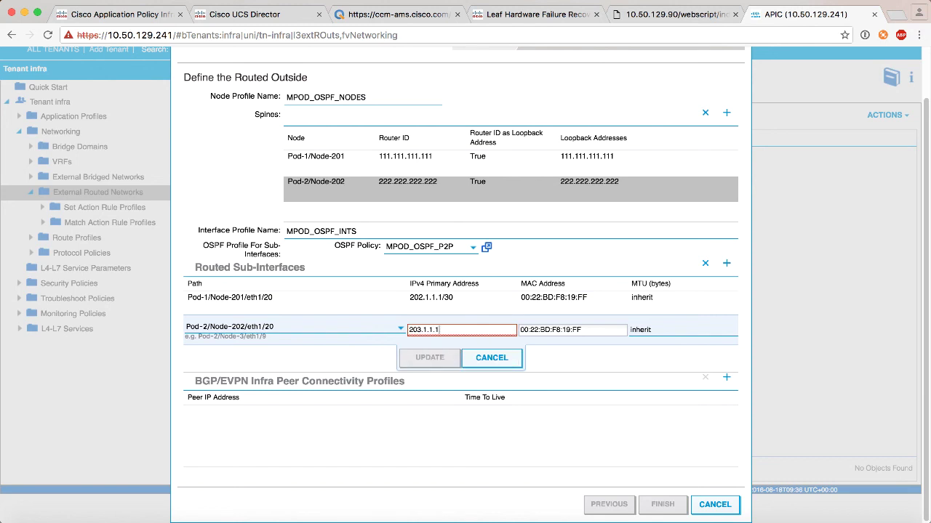
text(/30)
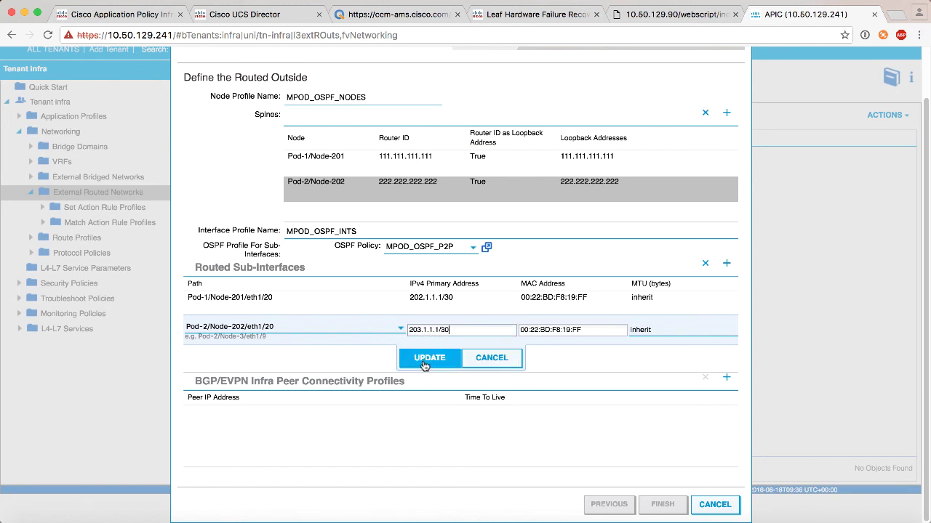
click(429, 359)
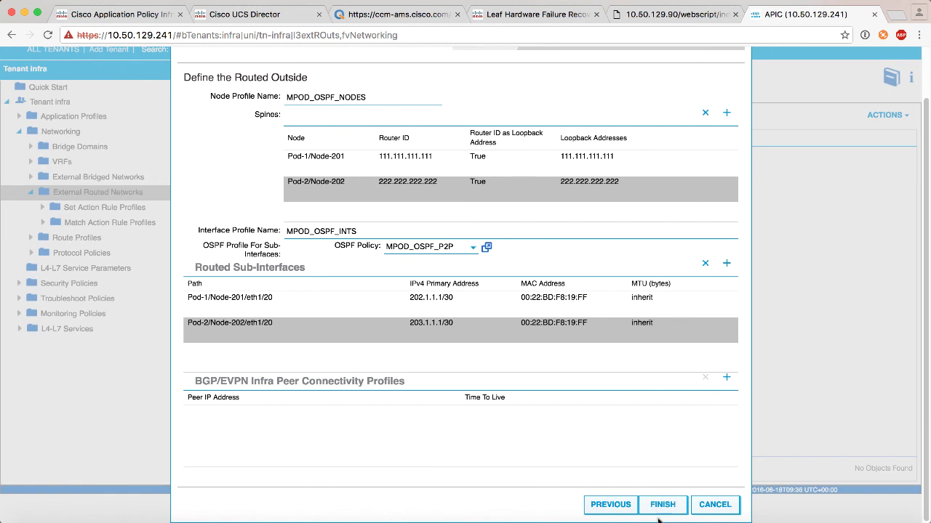
click(662, 505)
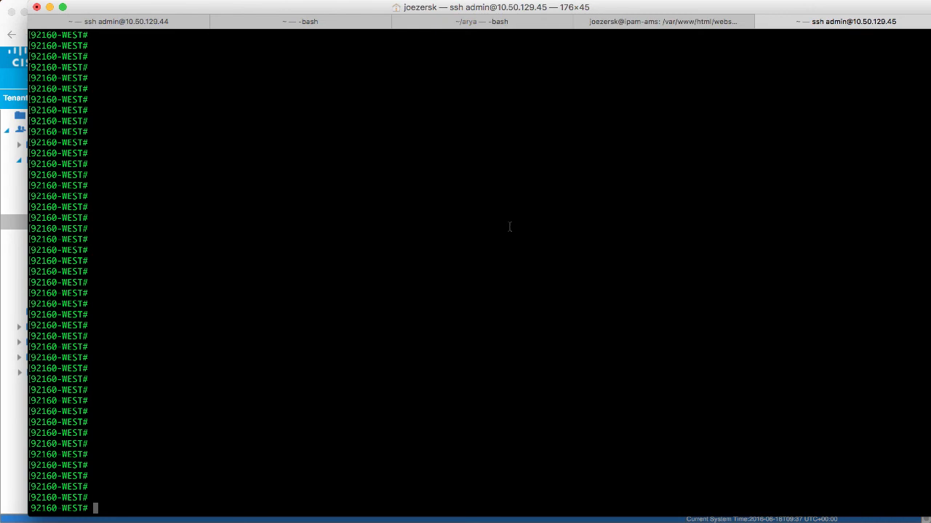
Step: Run 'show ip ospf neigh' and highlight neighbor 111.111.111.111 FULL at 202.1.1.1
text(show ip ospf neigh)
key(Return)
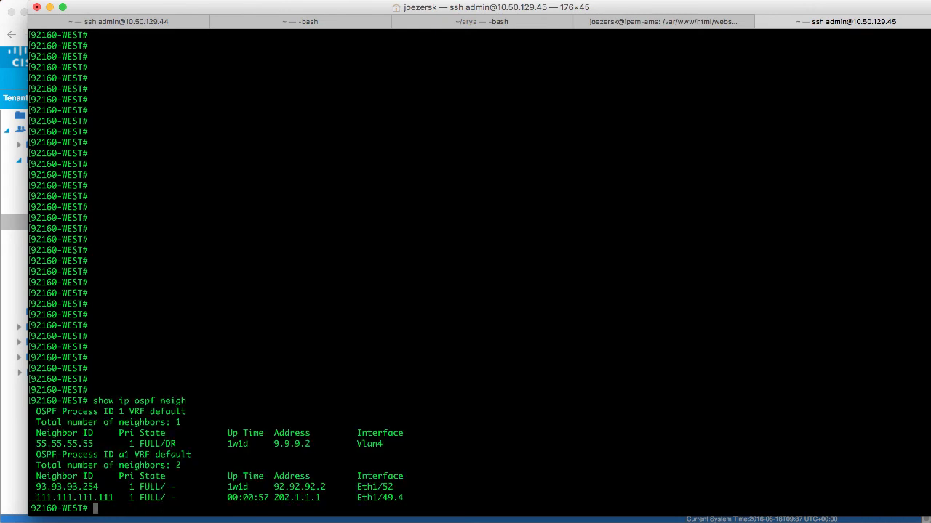
drag(36, 497, 167, 497)
drag(274, 497, 420, 497)
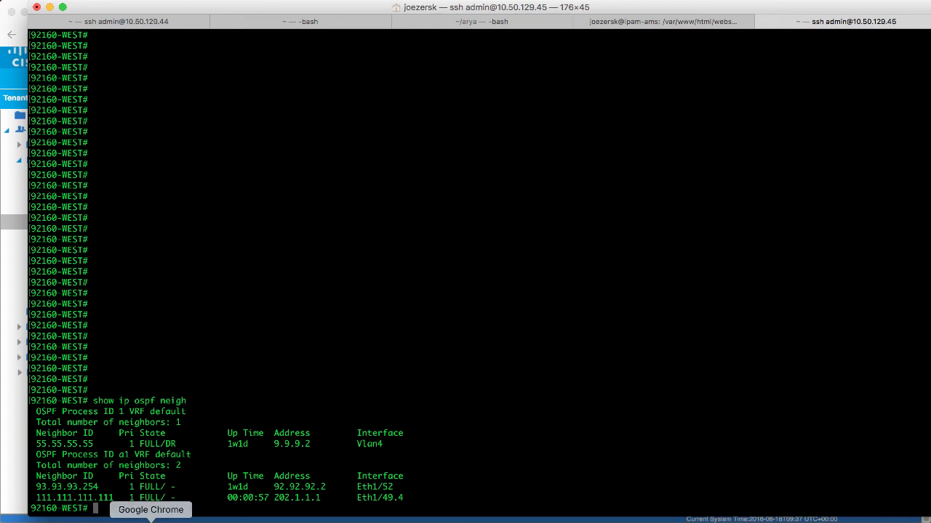
Step: Open Fabric > Inventory > Fabric Membership to see unregistered spine SAL1926J4QW
click(151, 519)
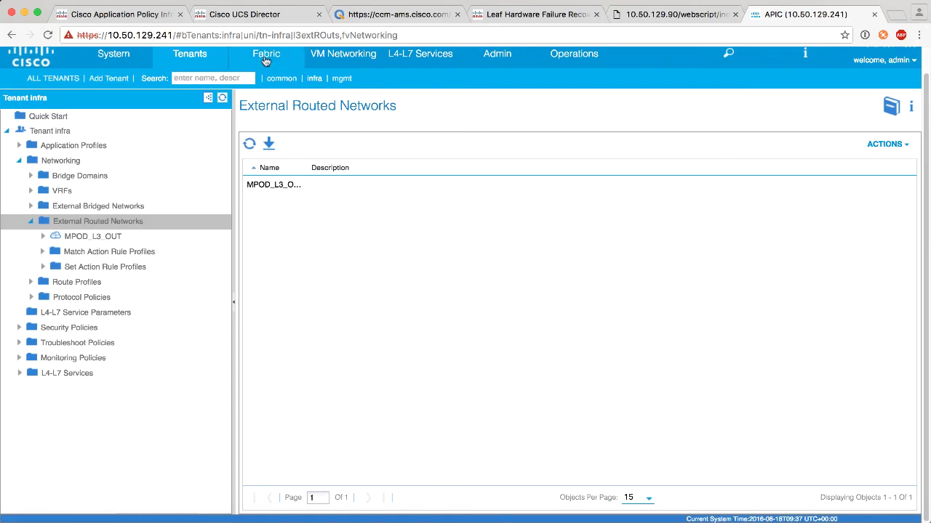
click(266, 58)
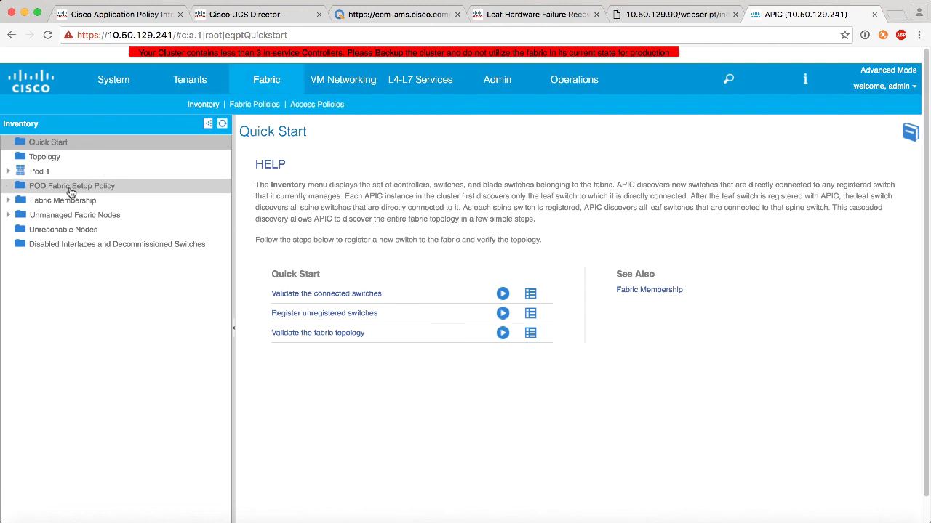
click(62, 202)
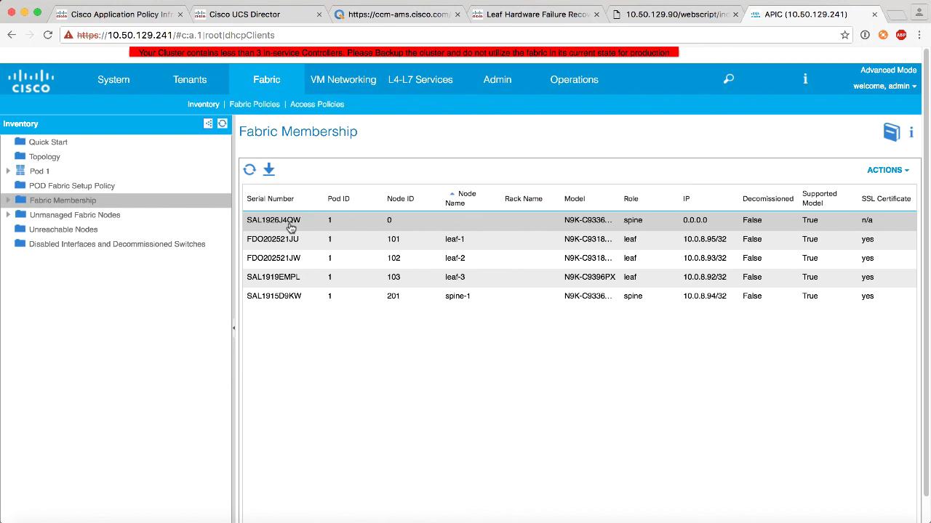
Step: Register spine SAL1926J4QW with Pod ID 2, Node ID 202, and name spine-2
right_click(291, 227)
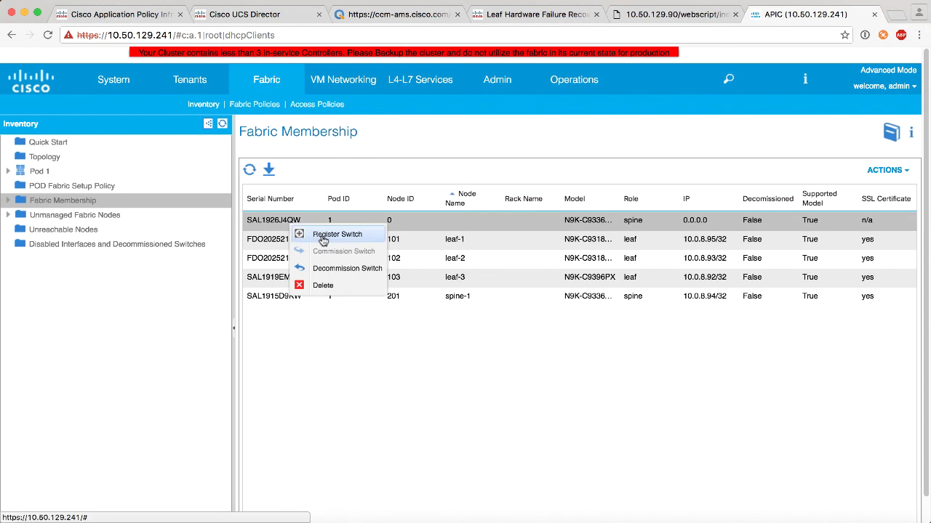
click(321, 237)
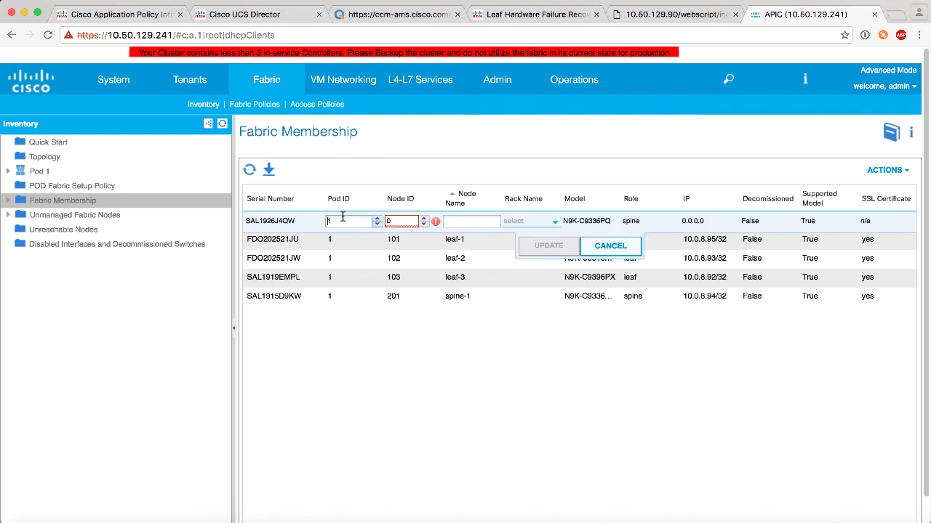
text(2)
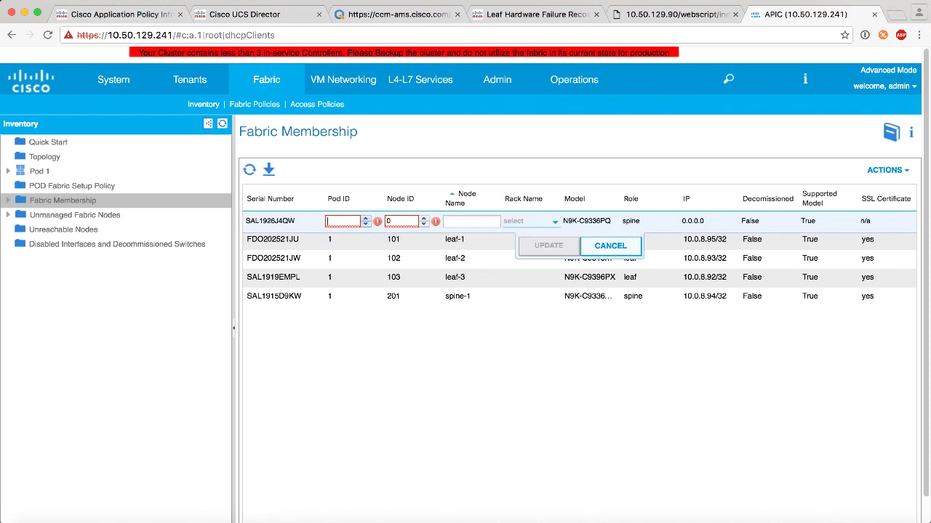
double_click(405, 224)
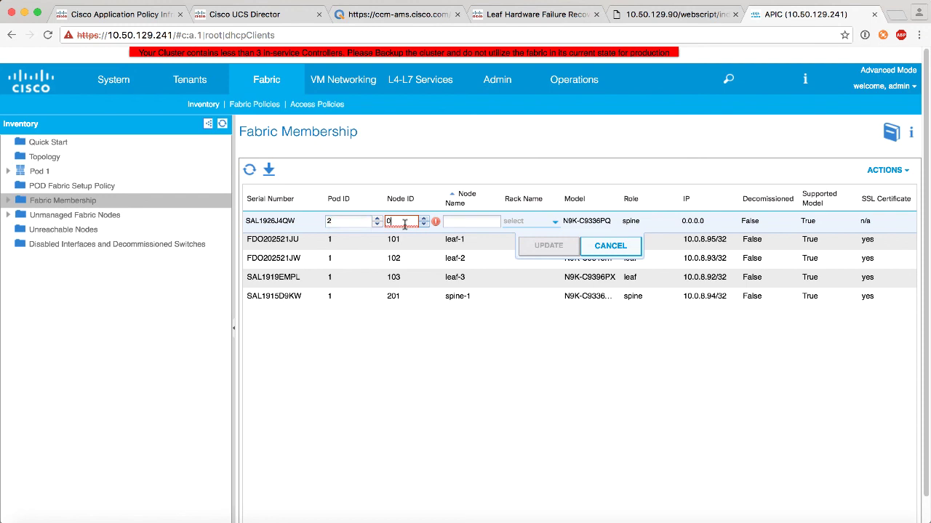
text(202)
click(465, 220)
text(s)
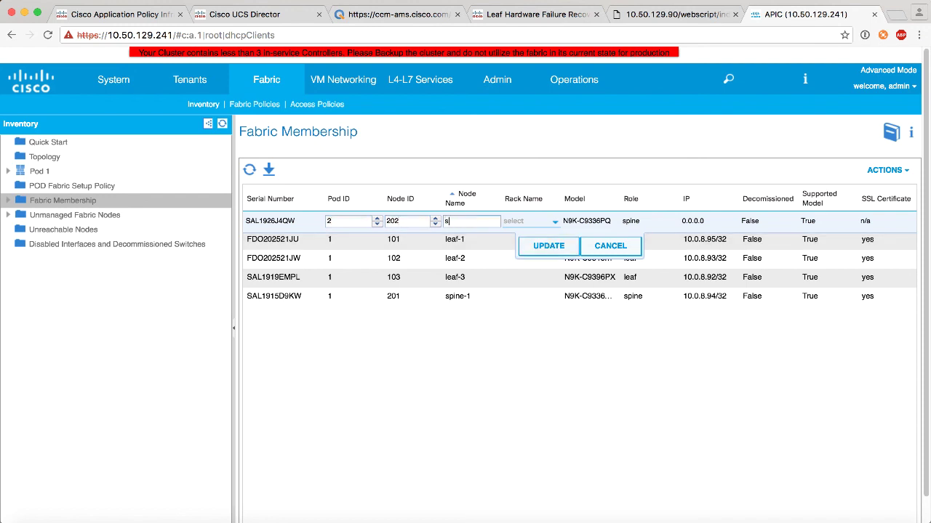
text(pine-2)
click(538, 250)
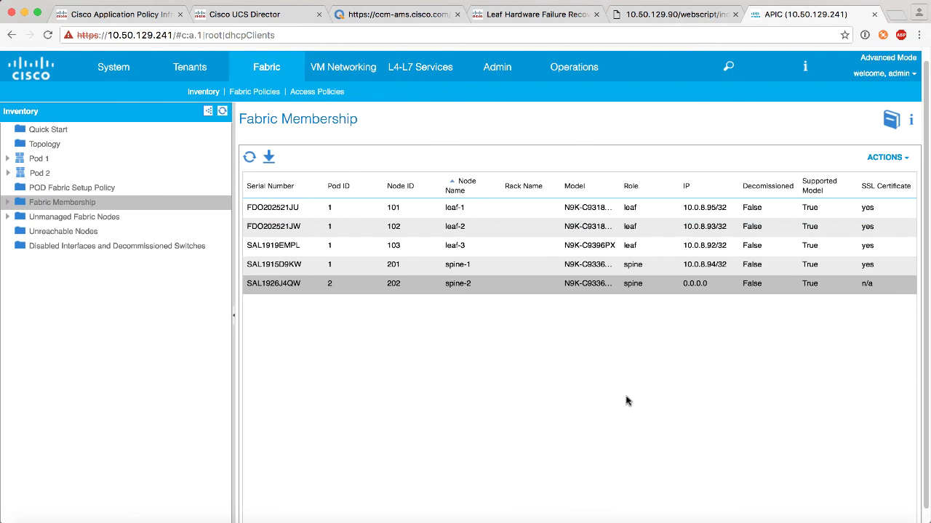